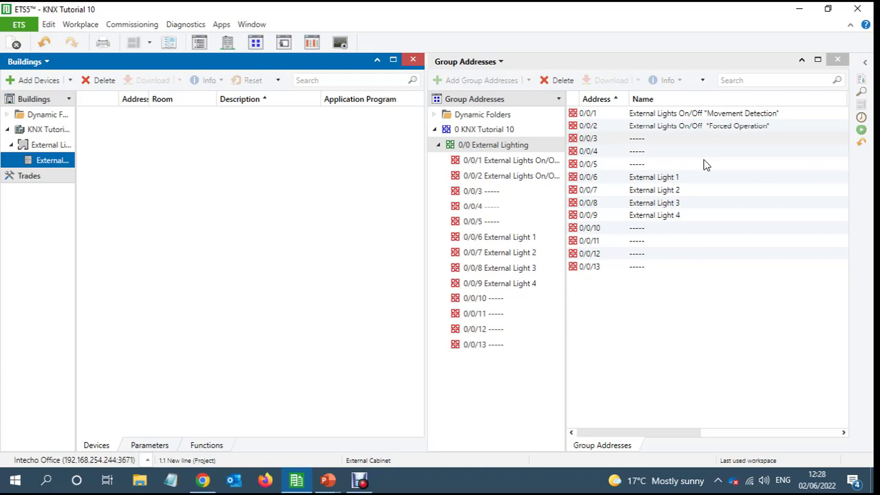
Step: Find the ABB SA/S4.10.2.2 switch actuator in the catalog and add it to External Cabinet as 1.1.1
click(172, 43)
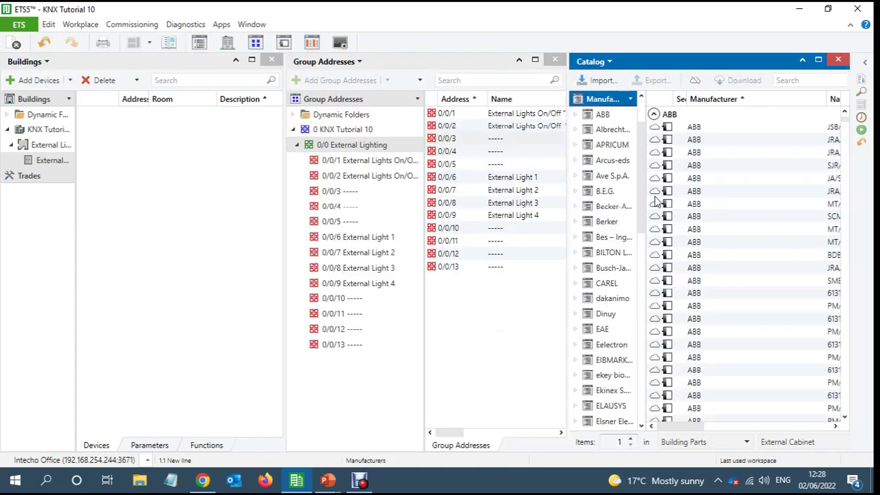
click(807, 82)
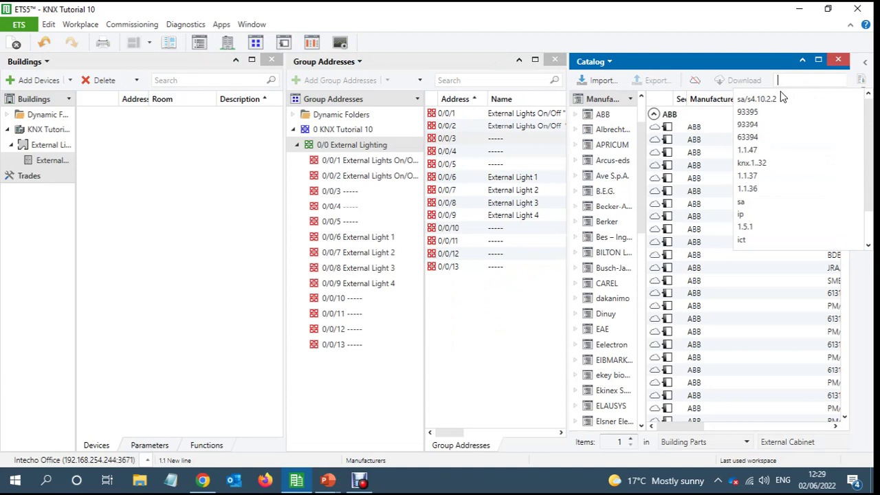
click(757, 99)
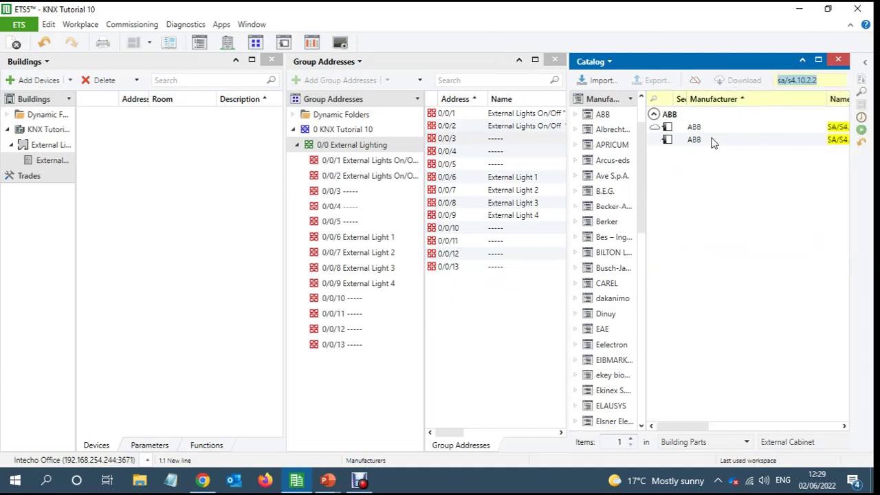
drag(712, 141, 45, 158)
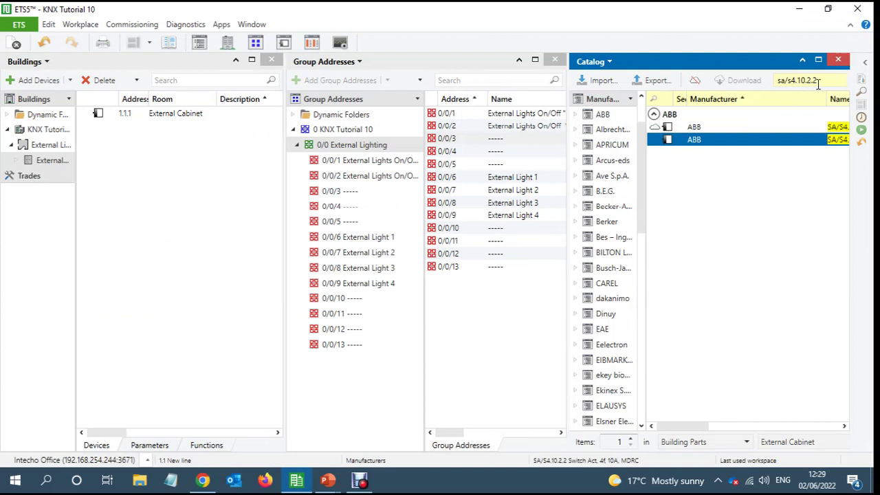
Step: Search the catalog for 93395 and add the B.E.G. RC-plus-next 230-KNX-DX detector as 1.1.2
click(831, 82)
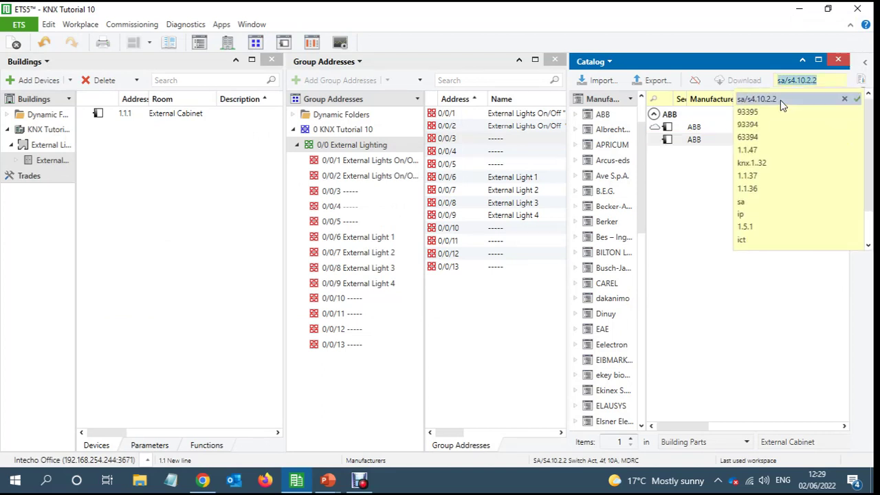
click(771, 112)
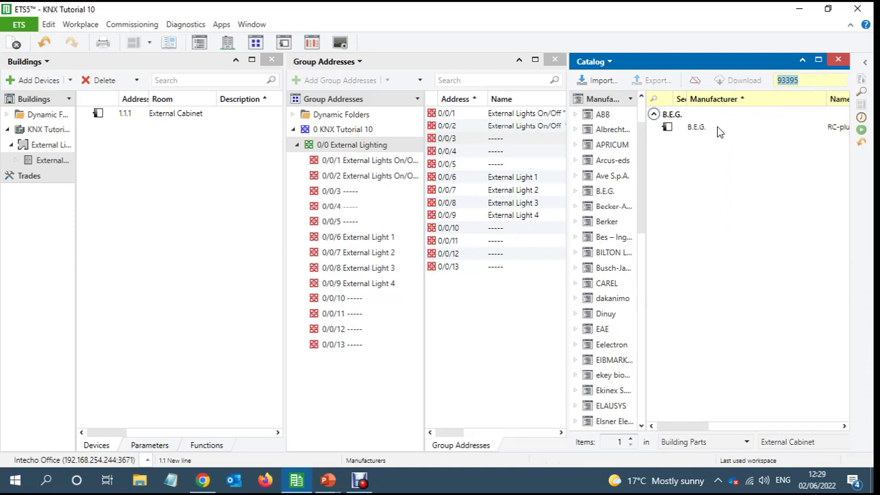
click(719, 130)
drag(719, 130, 54, 144)
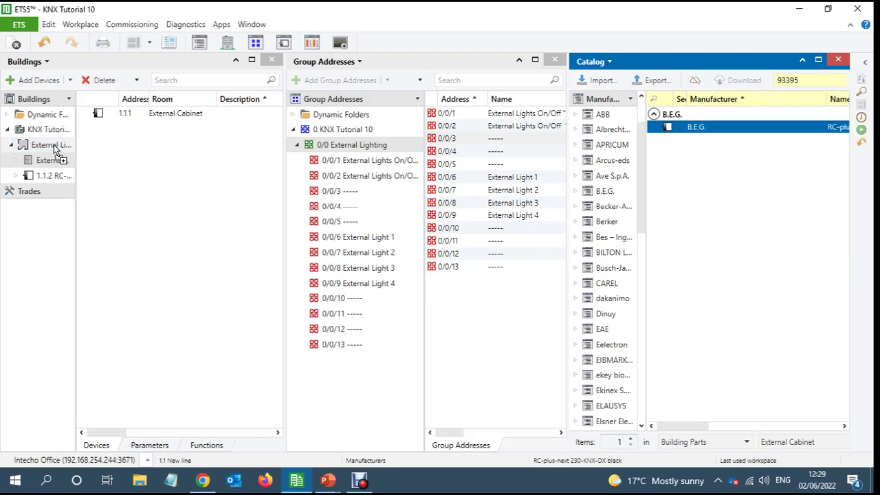
Step: Close the catalog, select switch actuator 1.1.1 under External Cabinet and show its Parameters
click(839, 61)
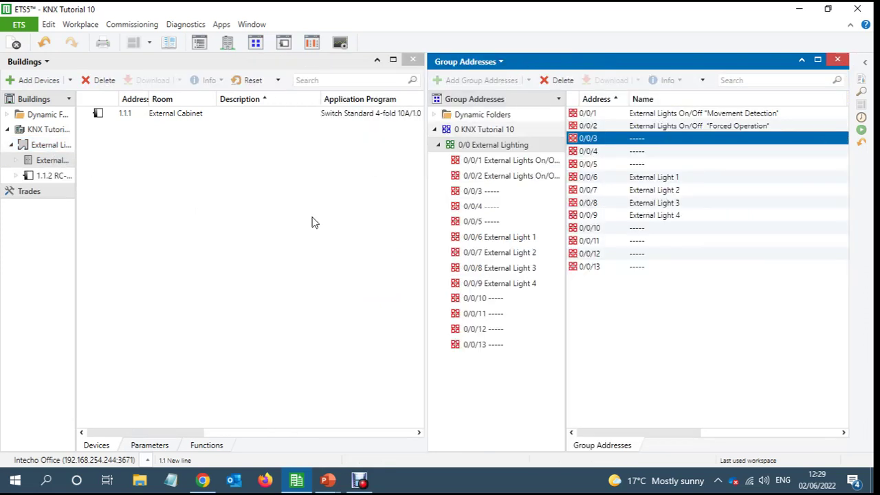
click(16, 162)
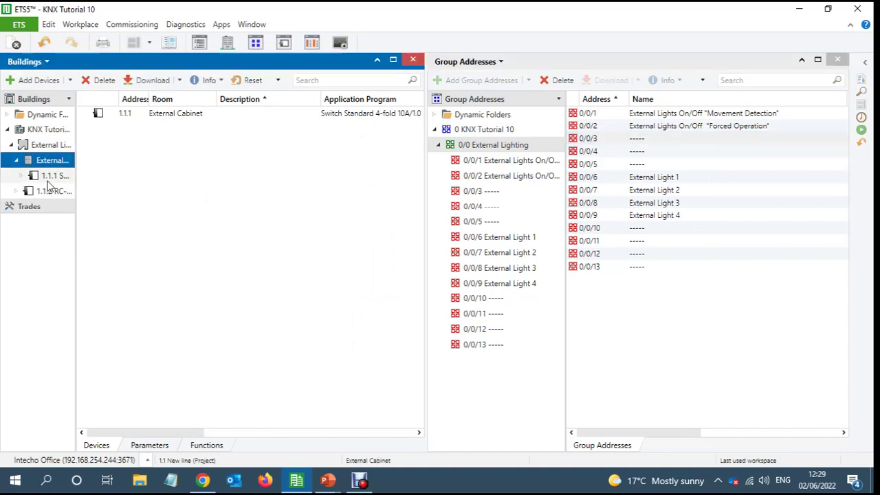
click(55, 177)
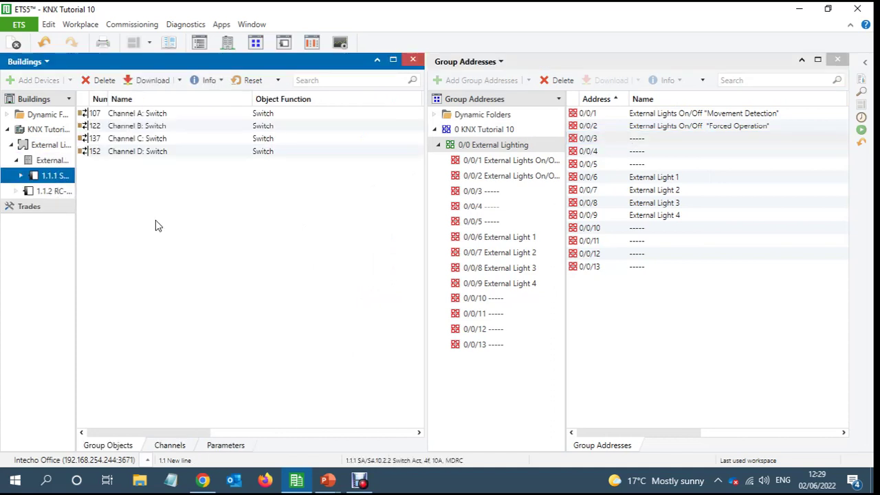
click(227, 448)
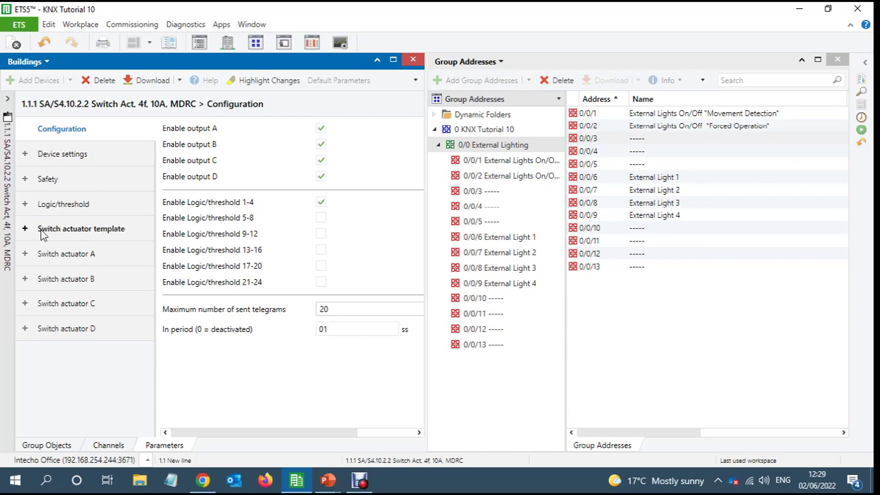
Step: Set the template's Safety forced operation (1 bit/2 bit) to 'Activated 1 bit - 1 active'
click(64, 230)
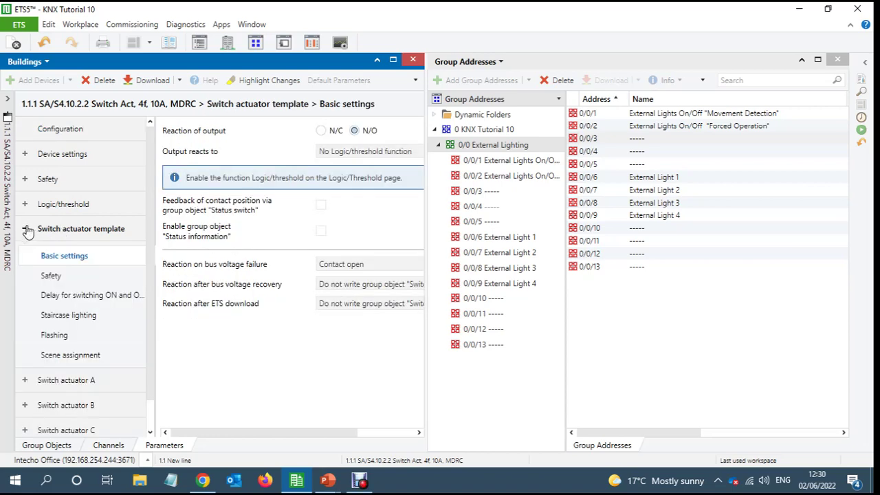
click(52, 277)
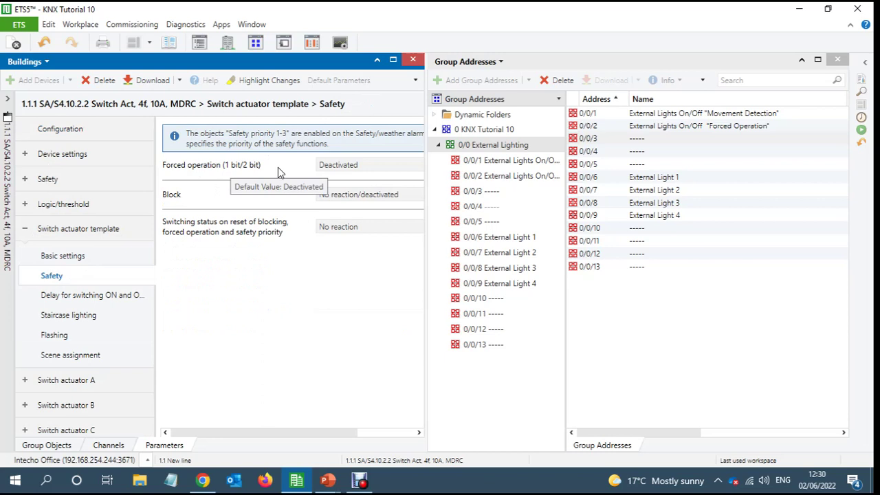
click(365, 169)
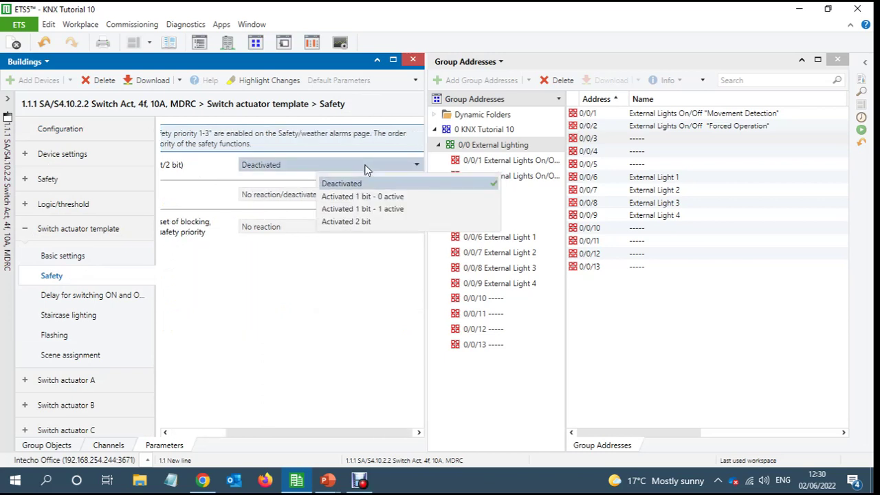
click(366, 209)
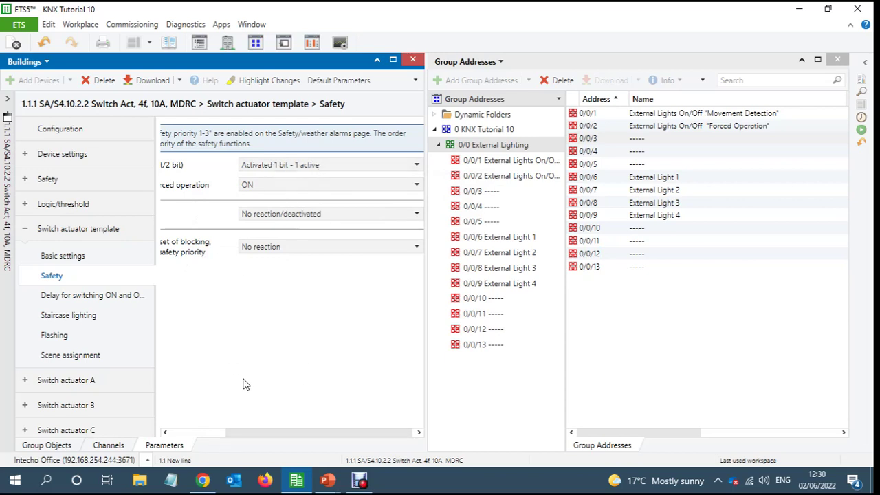
drag(305, 436, 229, 423)
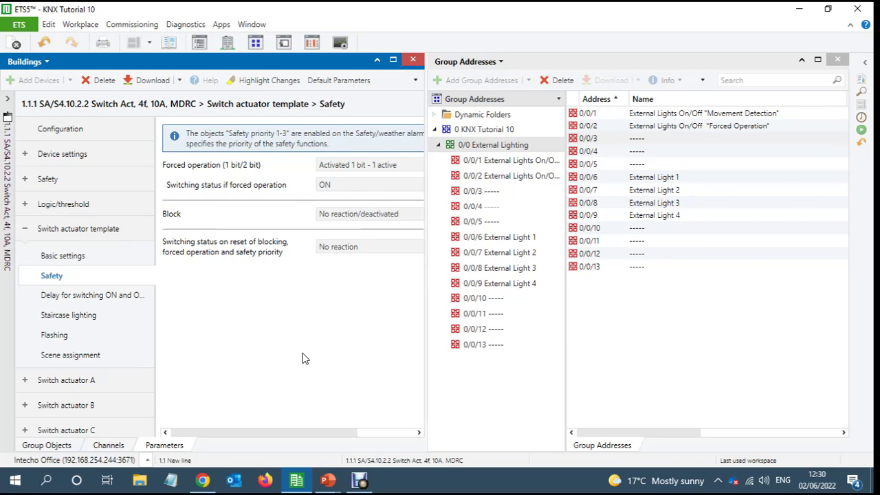
click(39, 447)
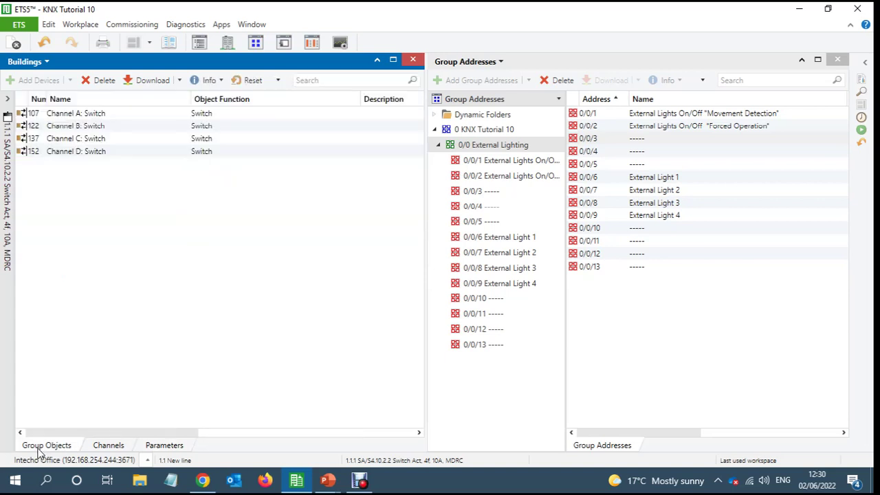
click(163, 449)
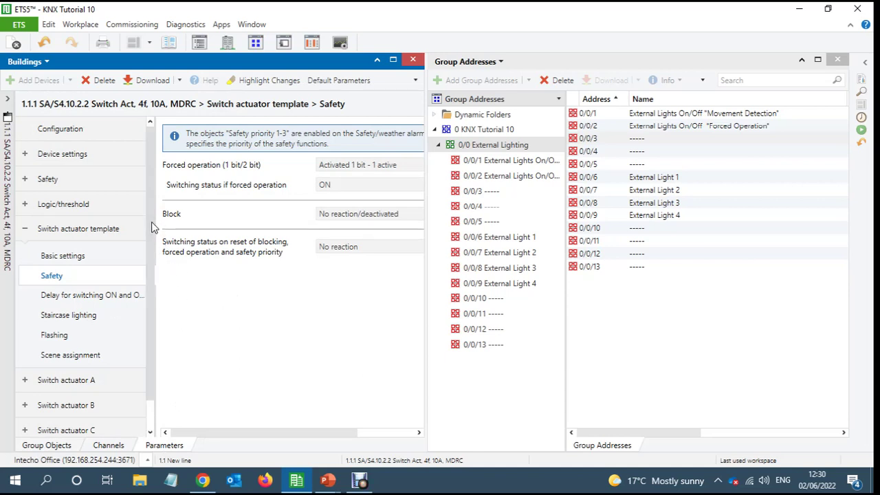
scroll(152, 228, down, 1)
click(24, 351)
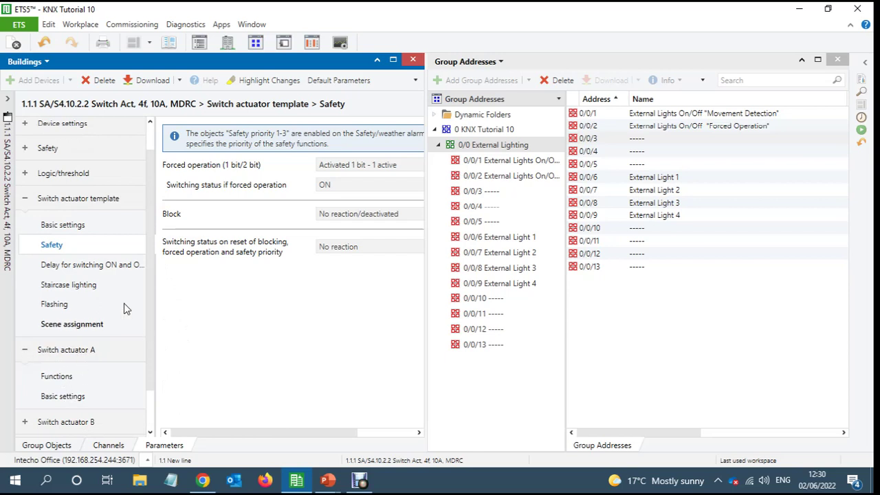
click(87, 266)
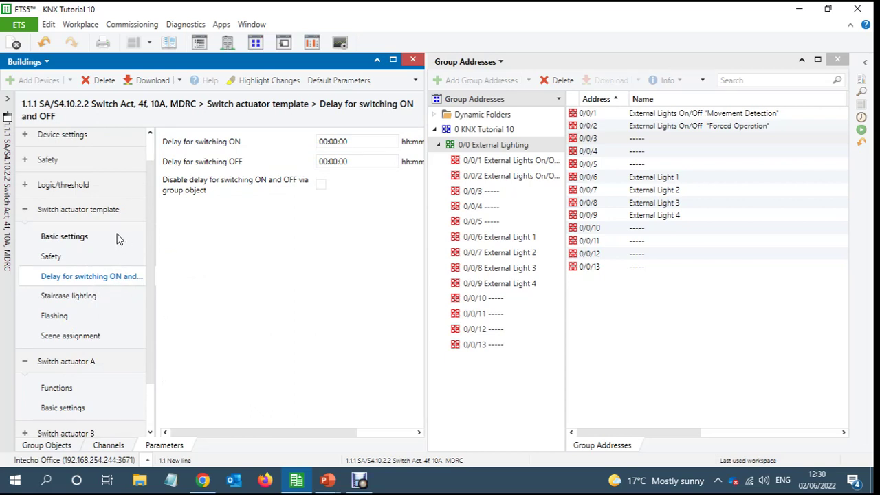
click(58, 210)
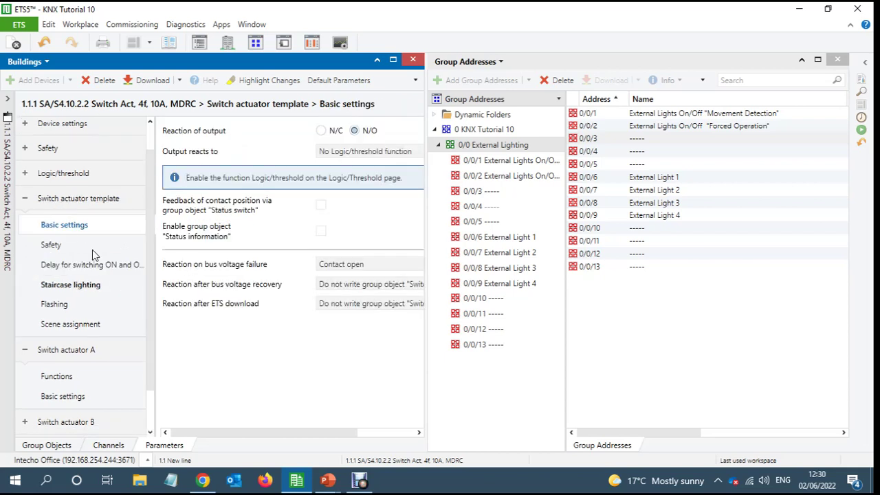
click(53, 246)
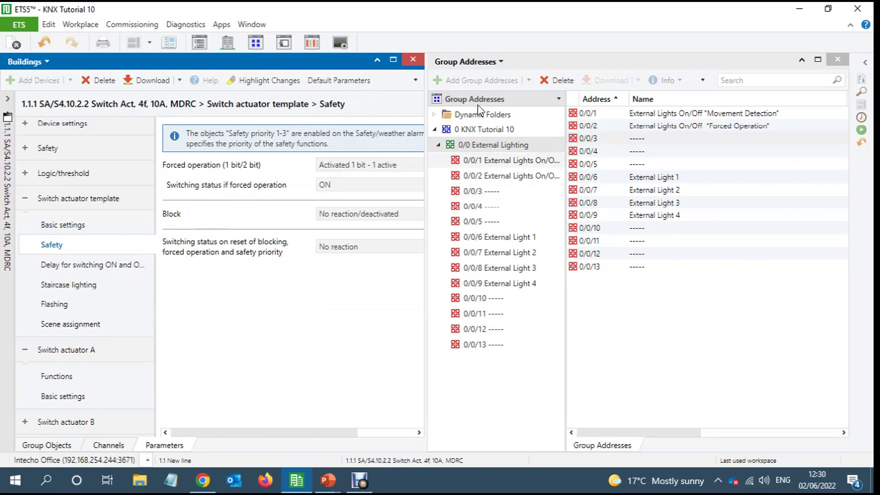
Step: Enable priority and safety operation in Switch actuator A's Functions
click(393, 60)
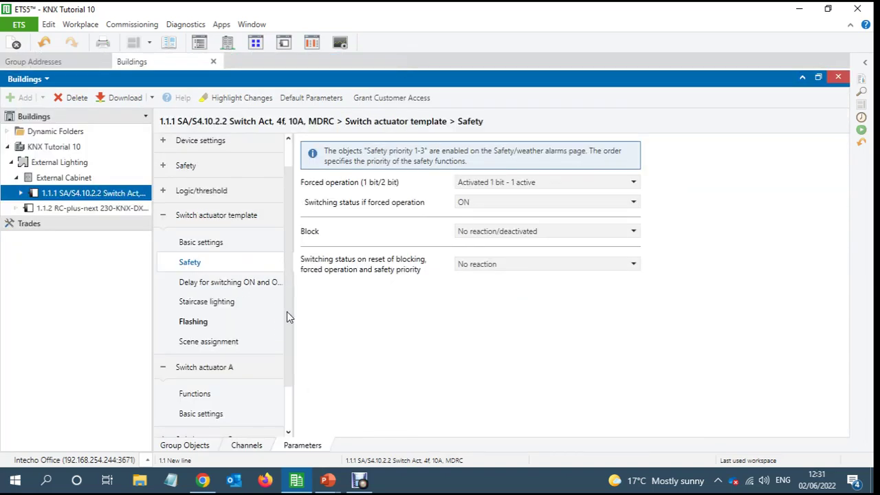
click(196, 402)
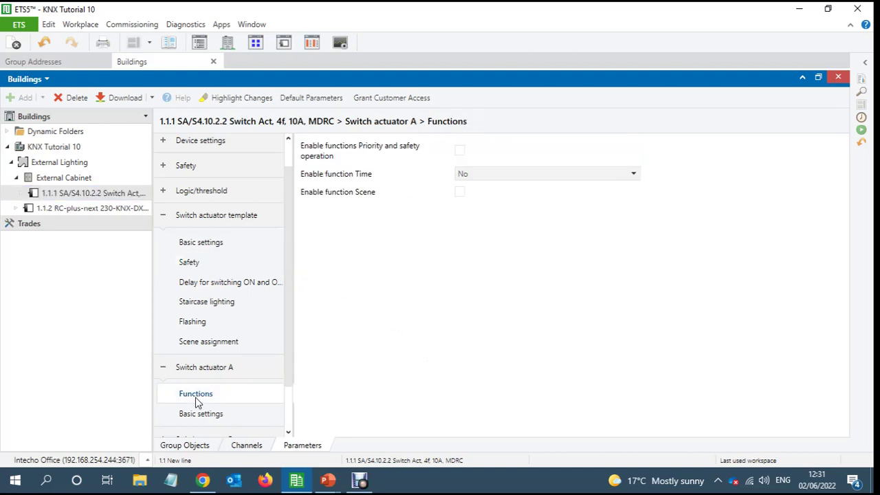
click(460, 151)
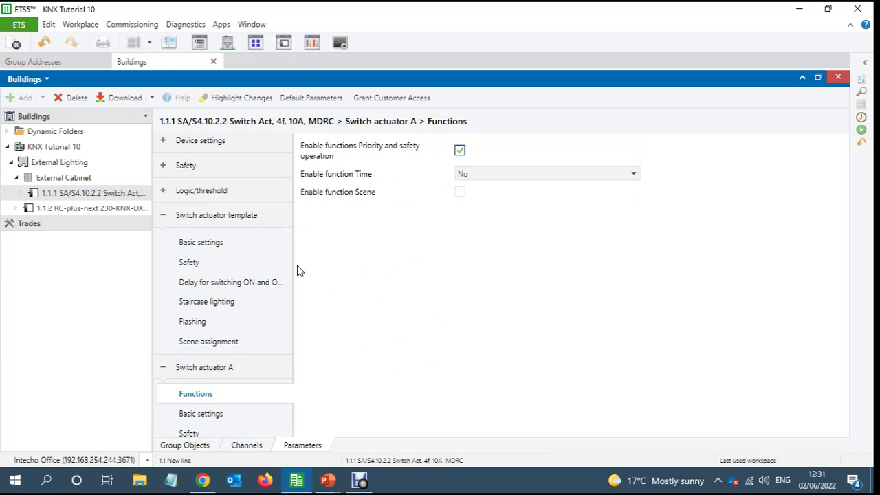
click(193, 432)
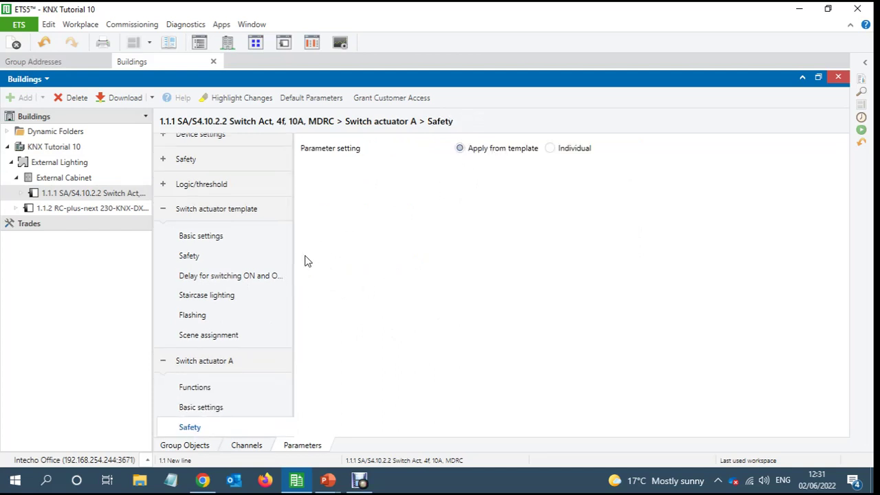
drag(294, 239, 291, 426)
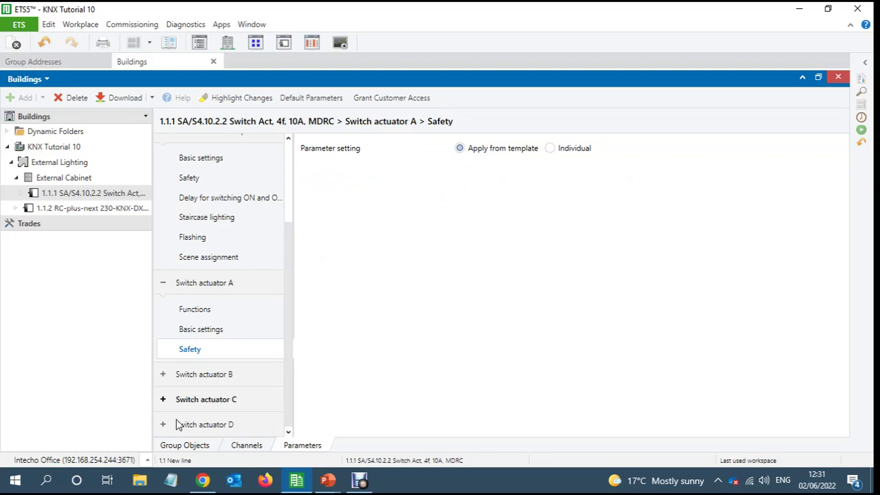
Step: Enable priority and safety operation in Switch actuator B's Functions
click(163, 400)
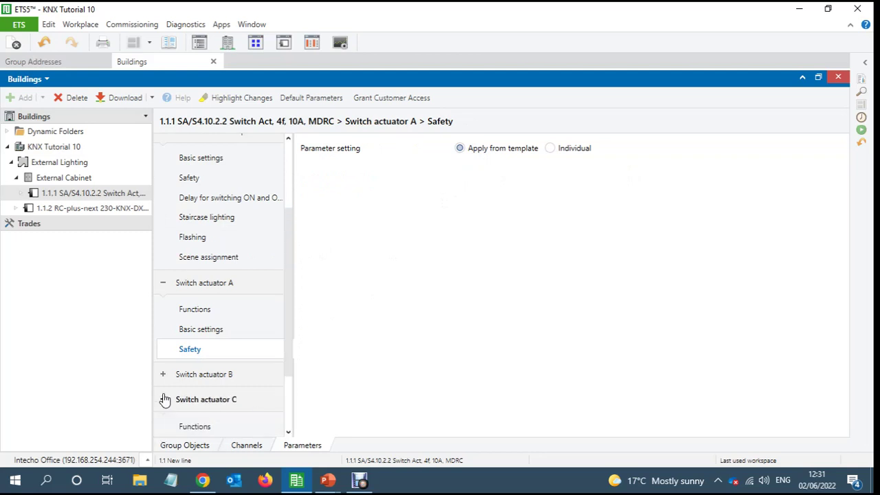
click(164, 375)
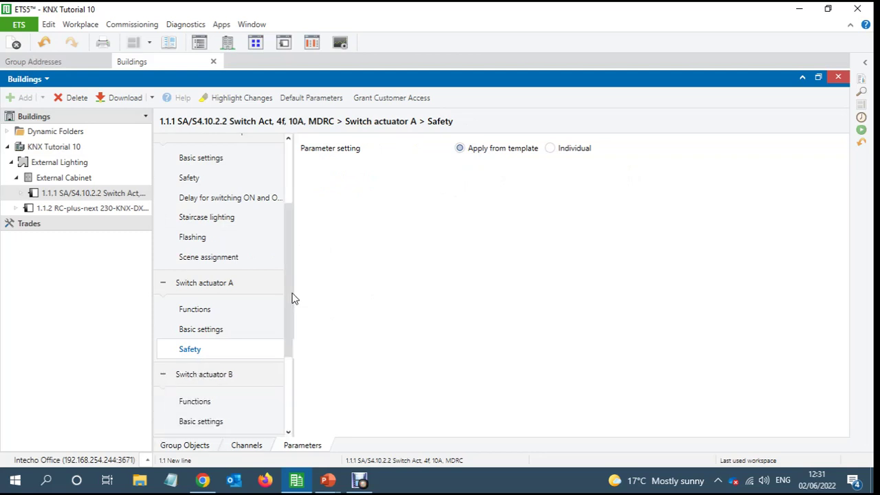
drag(288, 327, 295, 447)
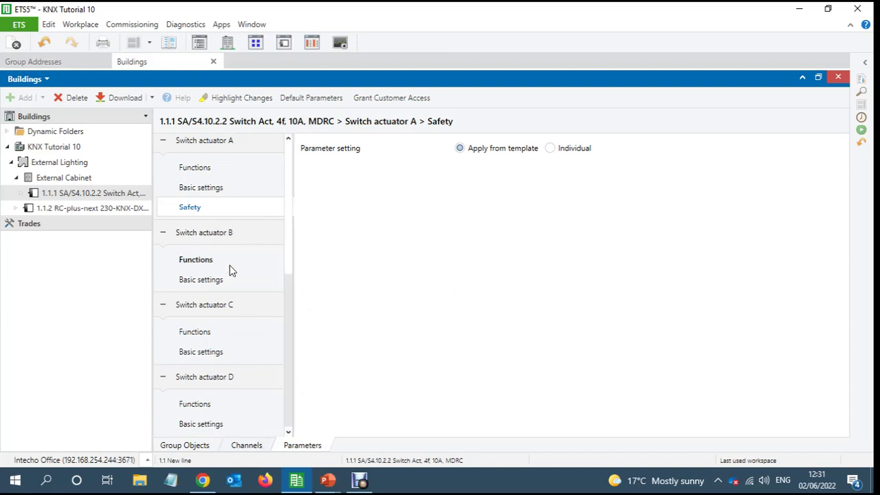
click(206, 280)
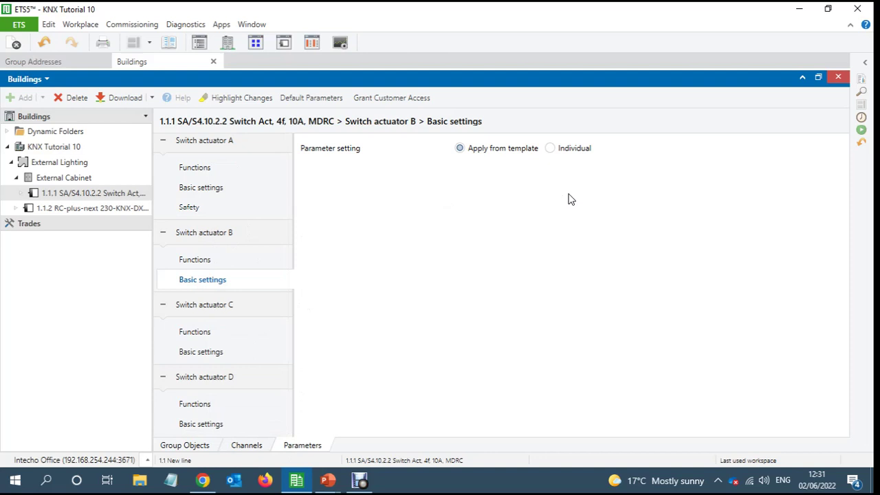
click(202, 264)
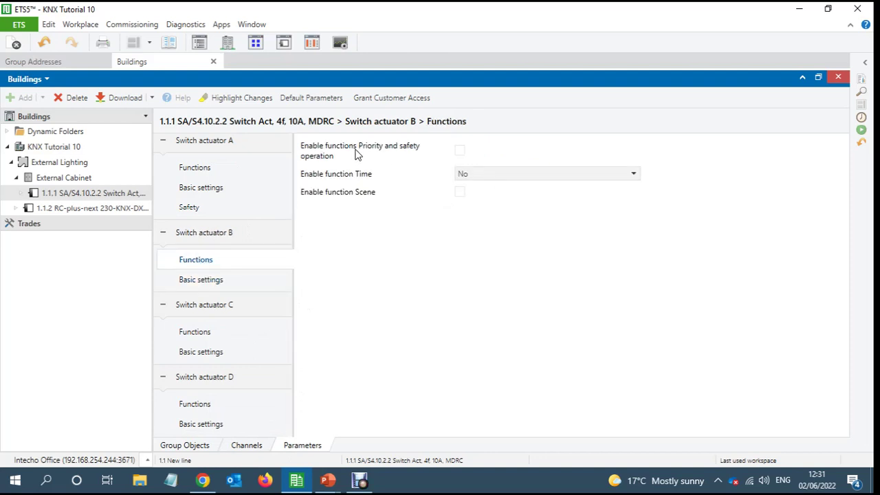
click(465, 152)
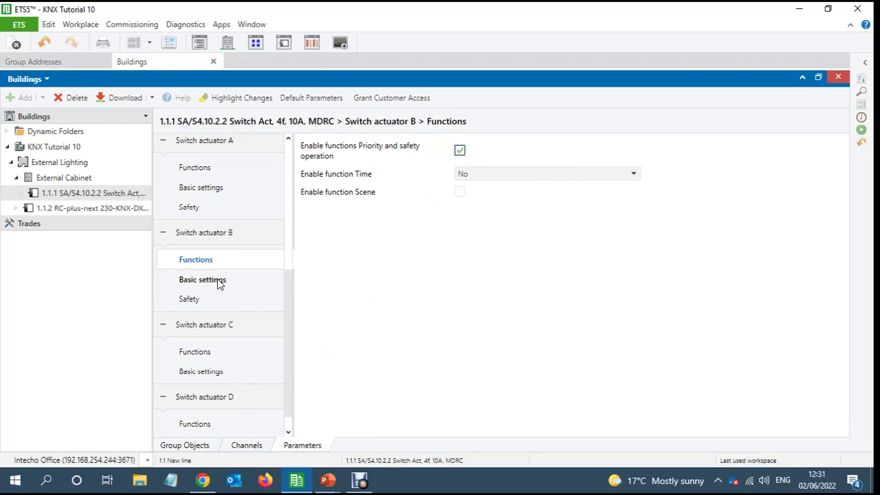
Step: Enable priority and safety operation in the Functions of Switch actuators C and D
click(199, 354)
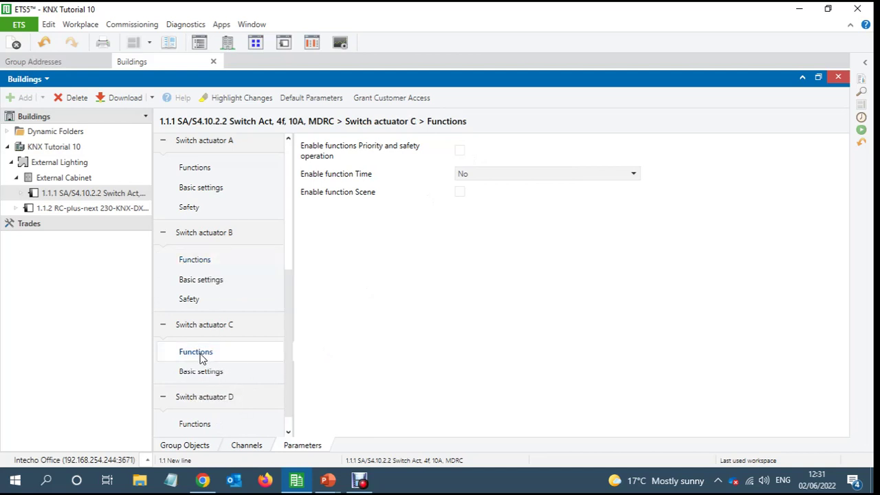
click(461, 150)
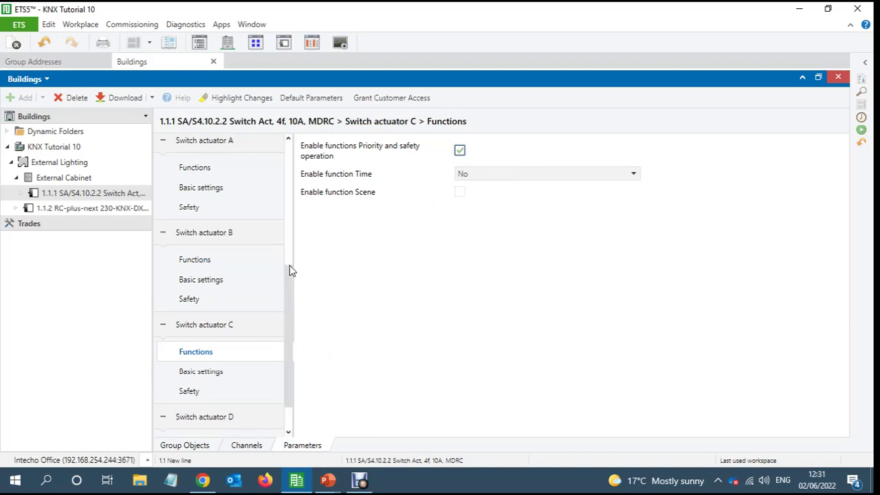
scroll(292, 252, up, 5)
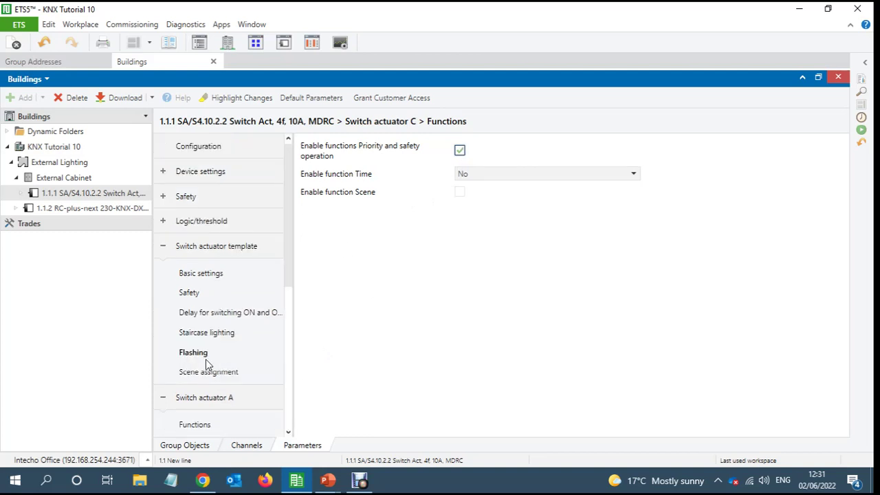
drag(293, 269, 301, 428)
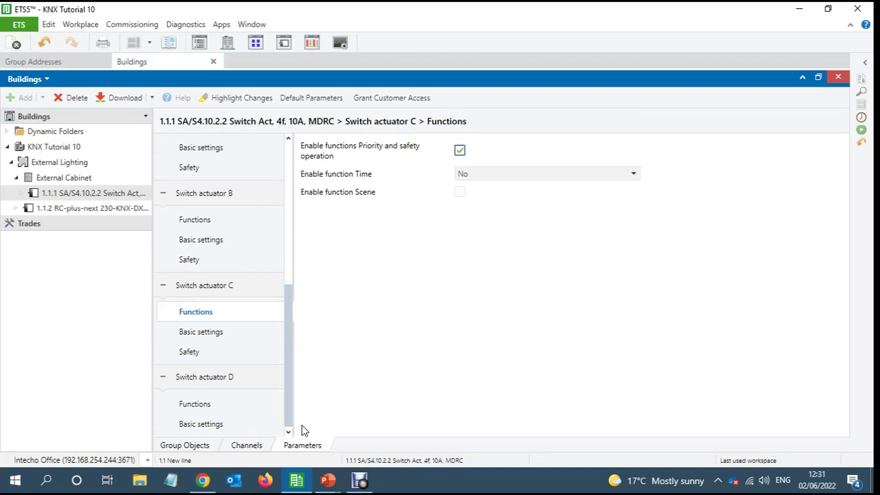
click(203, 406)
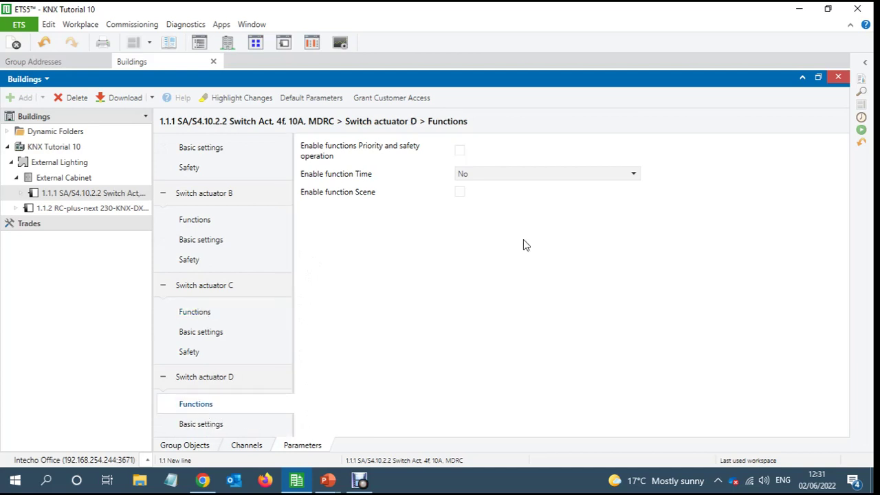
click(461, 150)
Step: Show the actuator's group objects with Buildings docked beside Group Addresses
click(180, 445)
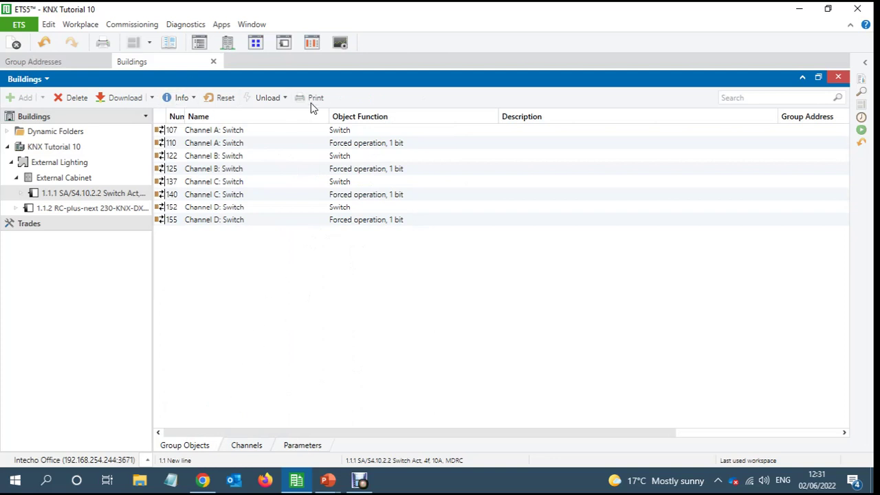
click(827, 77)
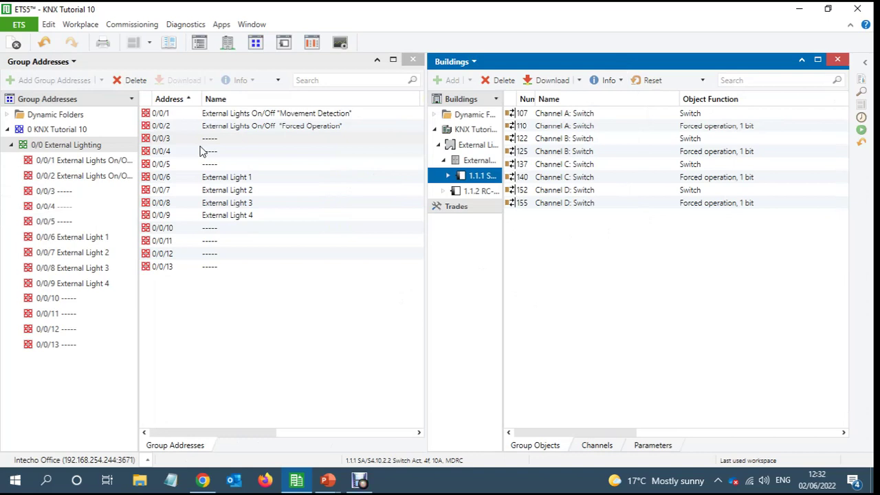
double_click(621, 67)
drag(93, 64, 115, 60)
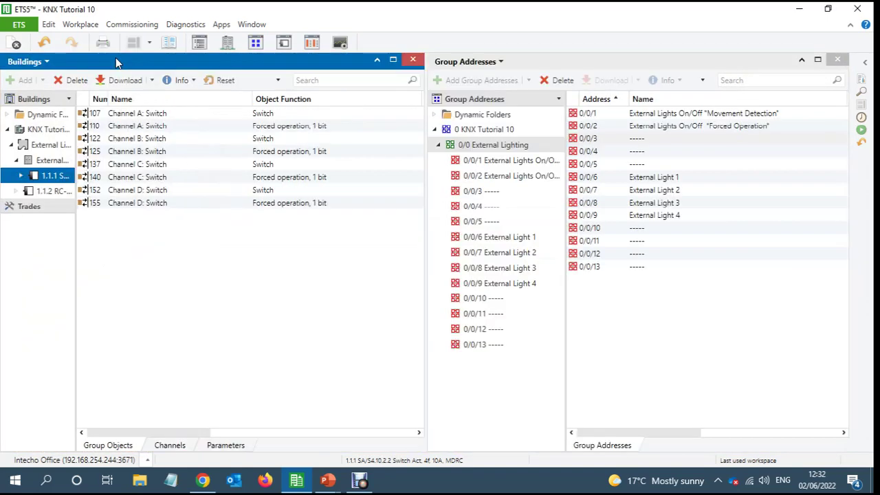
Step: Link the Channel A–D Switch objects to External Light 1–4 (0/0/6–0/0/9)
click(189, 114)
drag(189, 115, 640, 182)
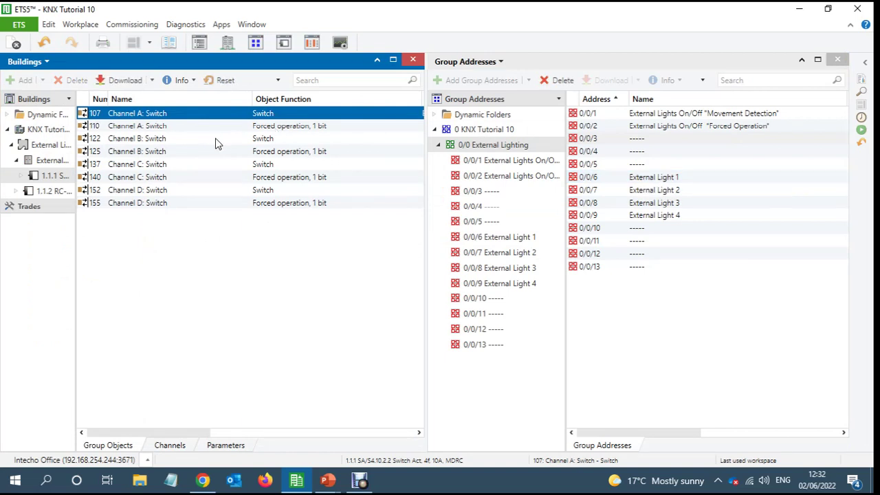
drag(215, 143, 643, 196)
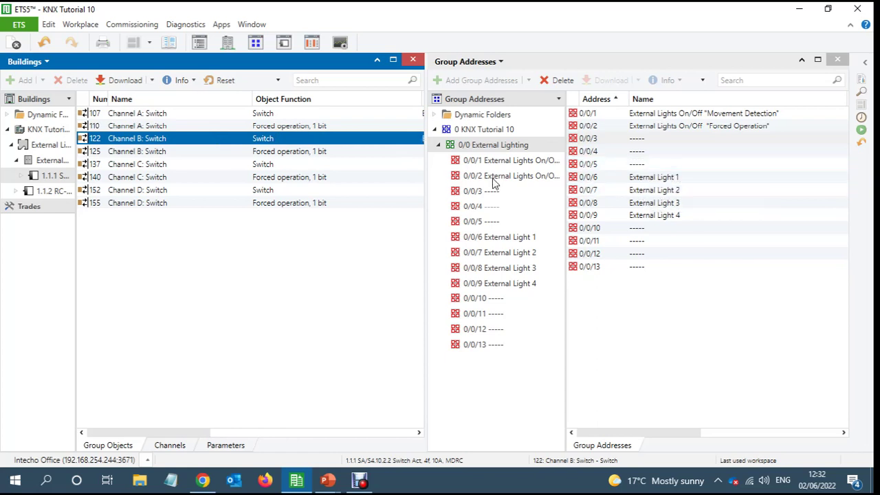
click(199, 165)
drag(199, 165, 639, 205)
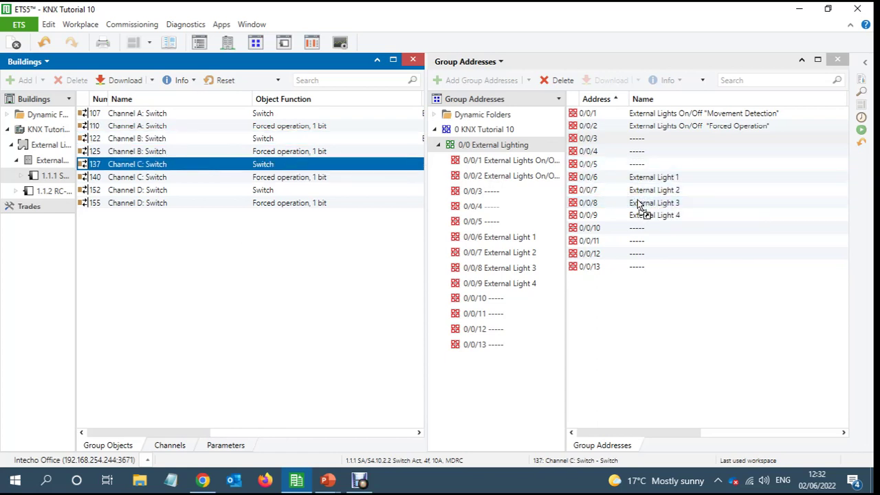
drag(196, 190, 678, 216)
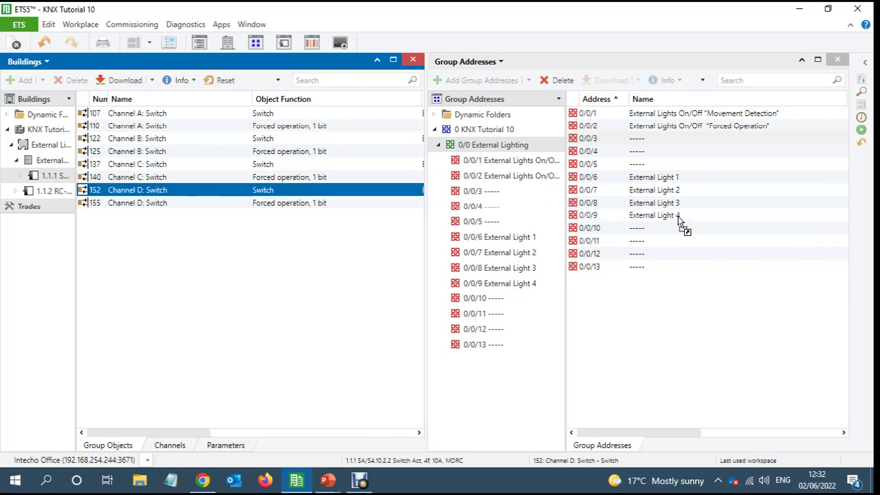
Step: Link all four channel Switch objects together to Movement Detection address 0/0/1
click(76, 301)
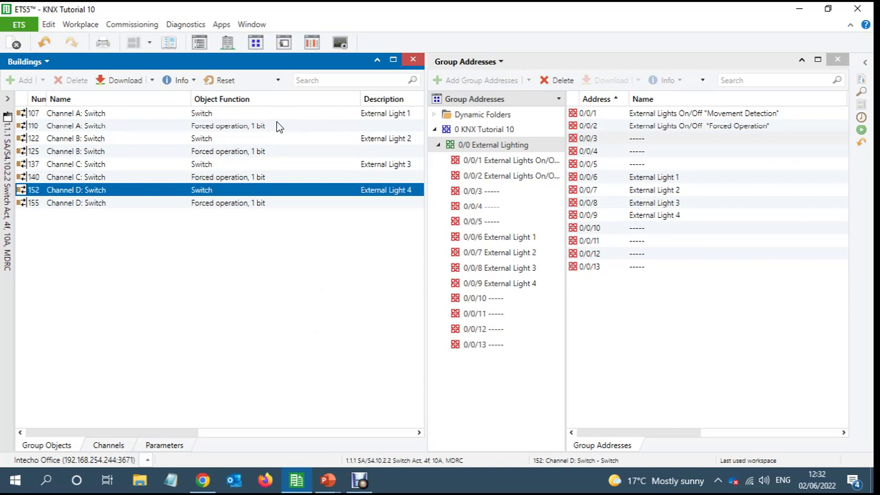
click(228, 114)
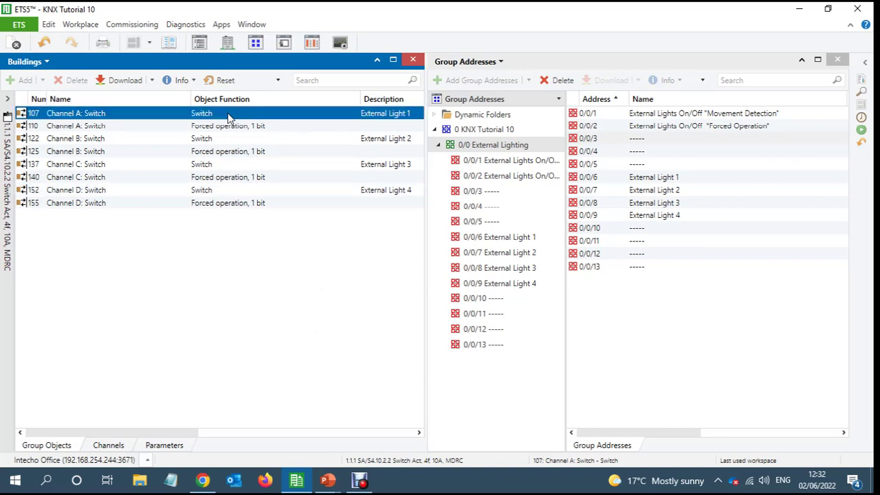
ctrl+click(234, 140)
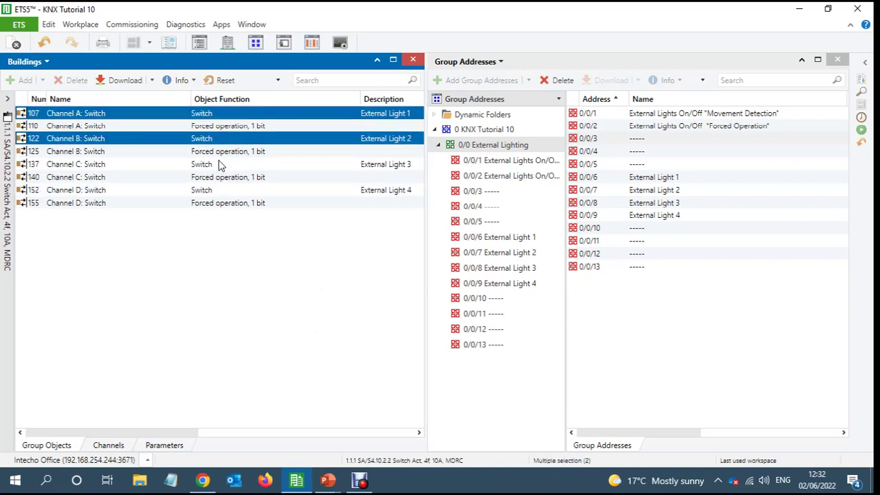
ctrl+click(219, 165)
ctrl+click(223, 192)
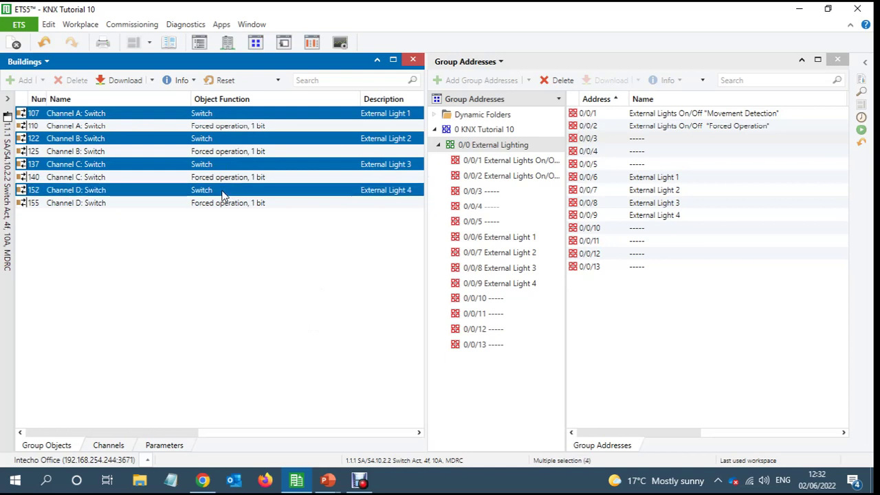
drag(223, 195, 654, 118)
Step: Link the 'Forced operation, 1 bit' objects of channels A–D to 0/0/2 'Forced Operation'
click(147, 126)
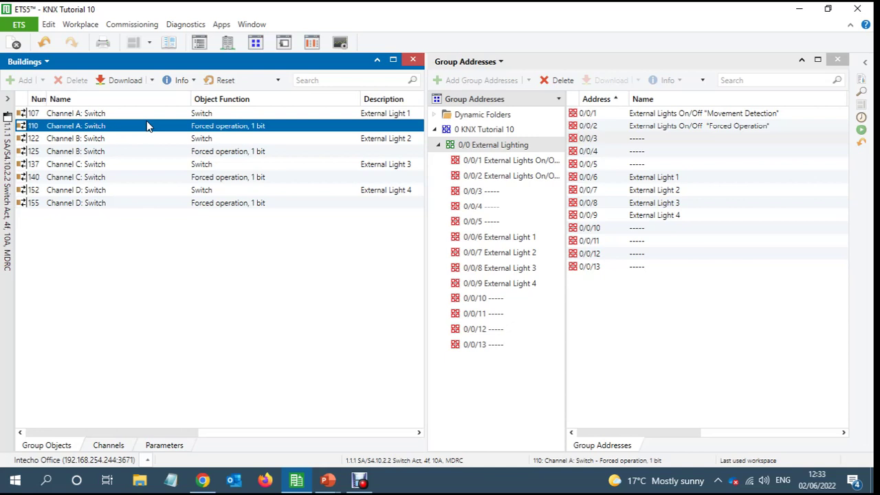
ctrl+click(158, 151)
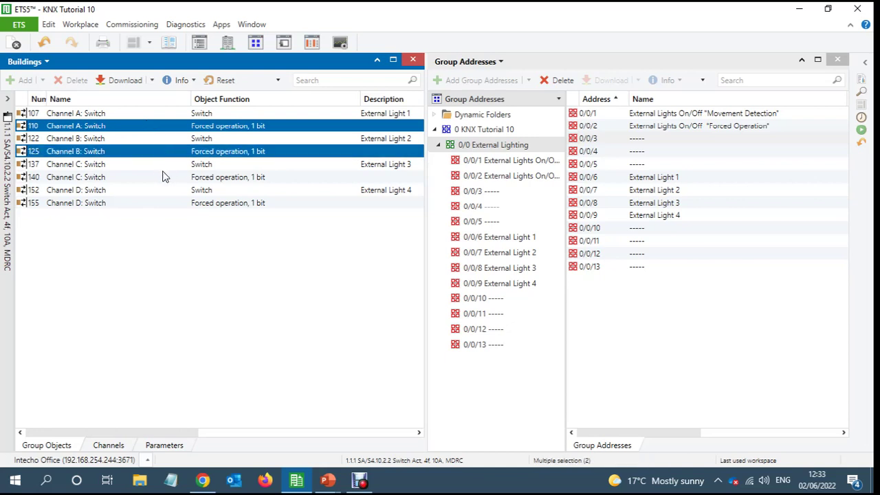
ctrl+click(162, 176)
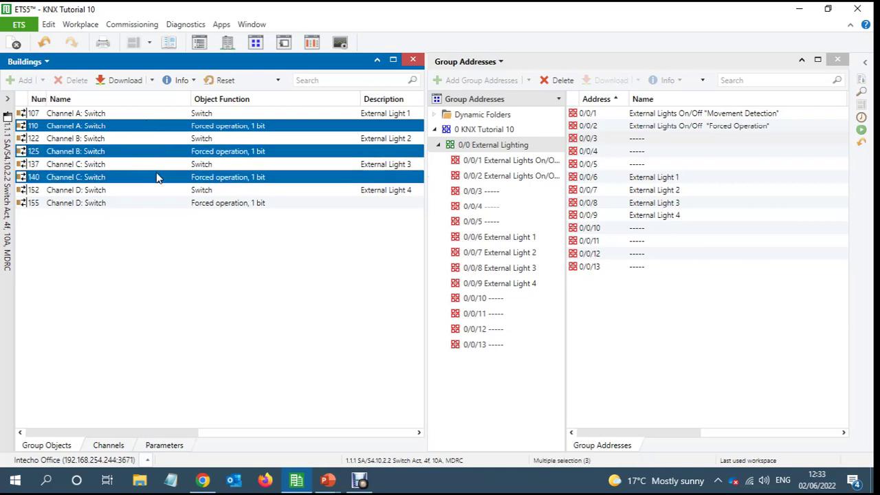
ctrl+click(138, 204)
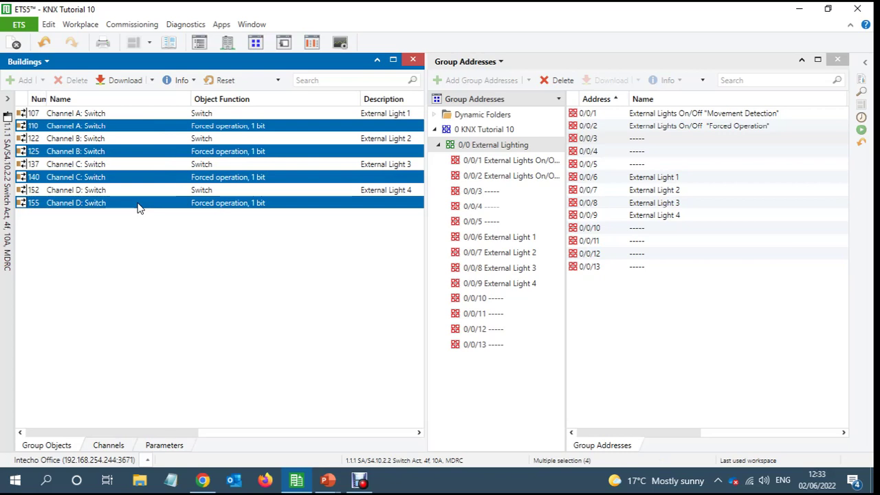
drag(139, 207, 706, 127)
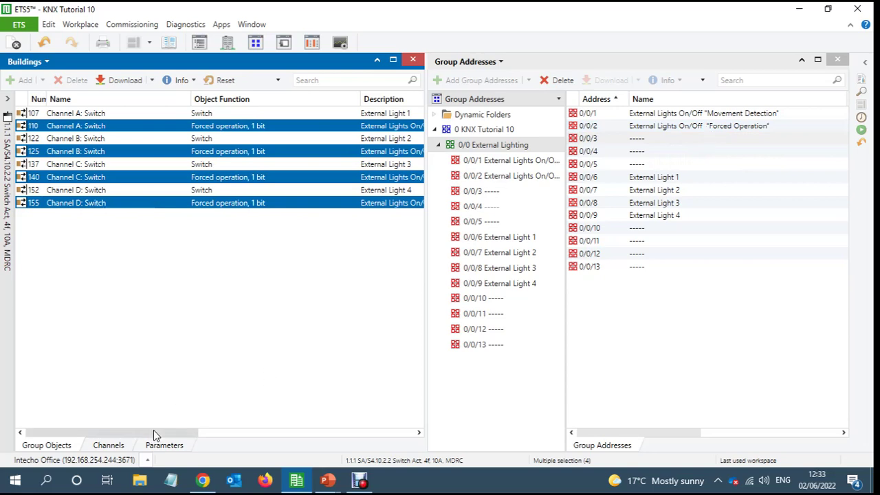
drag(153, 431, 289, 433)
mouse_move(352, 116)
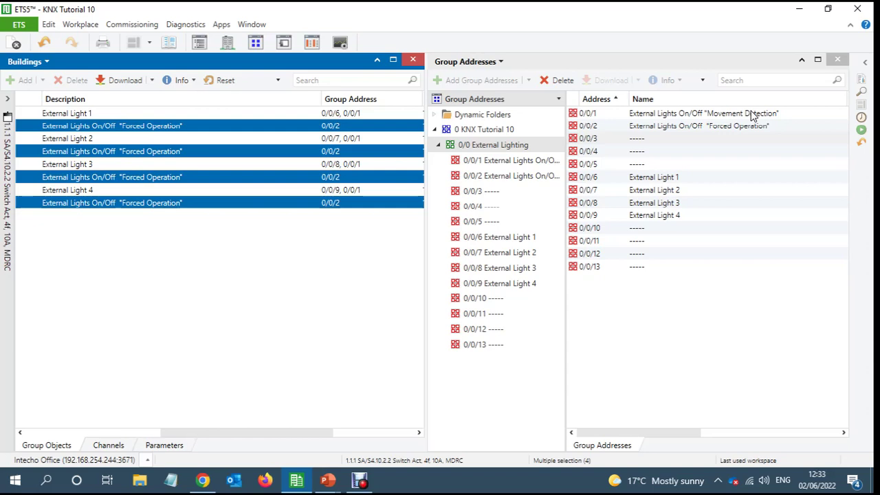
Step: Select detector 1.1.2 RC-plus-next and show its Basic settings parameters
click(4, 317)
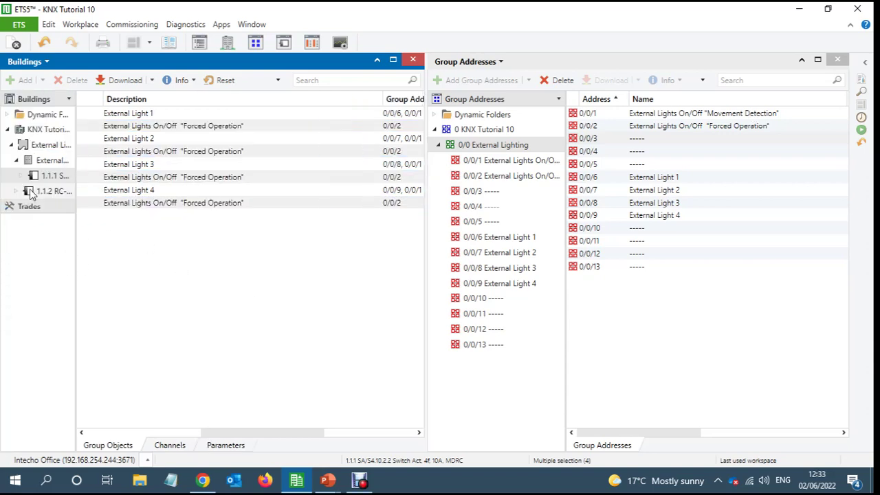
click(43, 191)
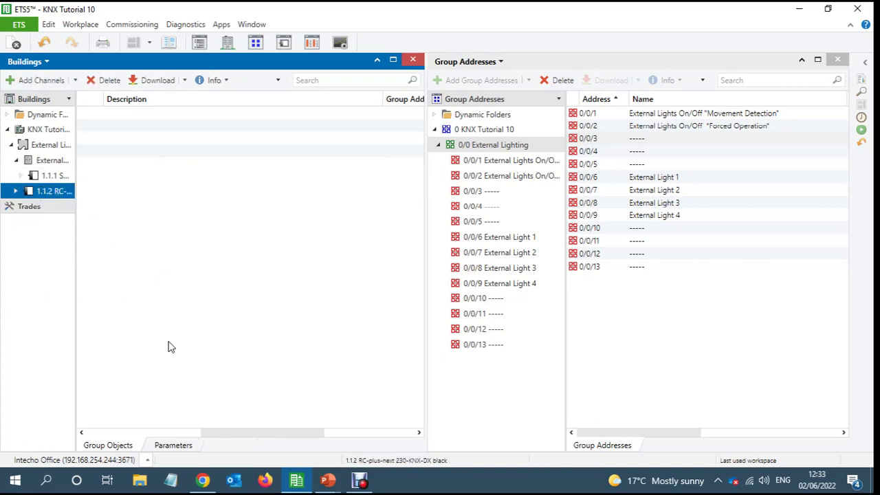
click(76, 308)
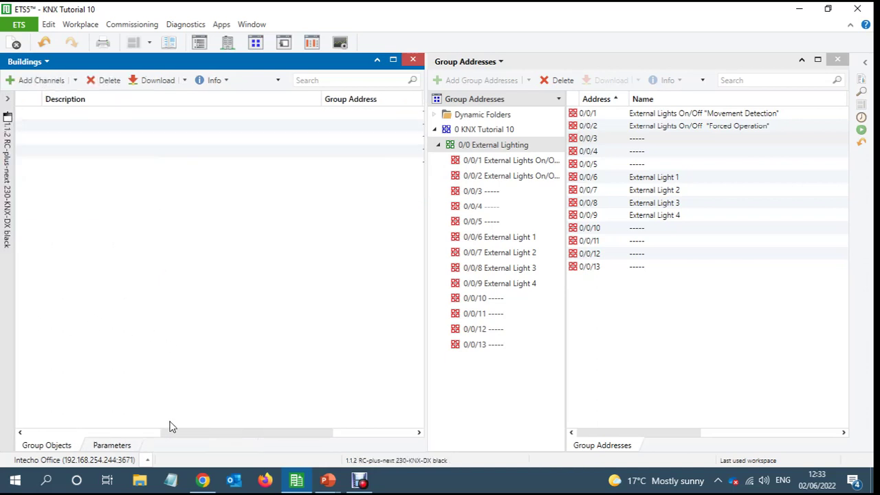
click(112, 446)
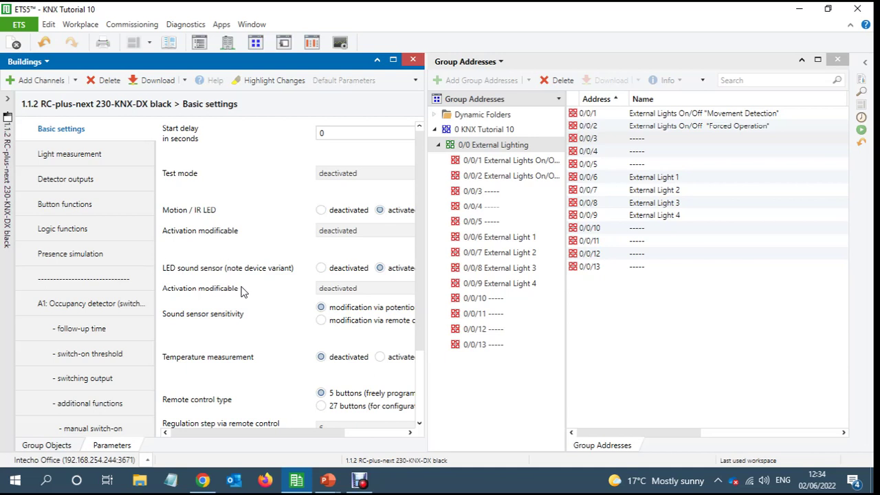
Step: In Detector outputs, set A1 to Twilight detector and activate the A2 HVAC output
click(60, 180)
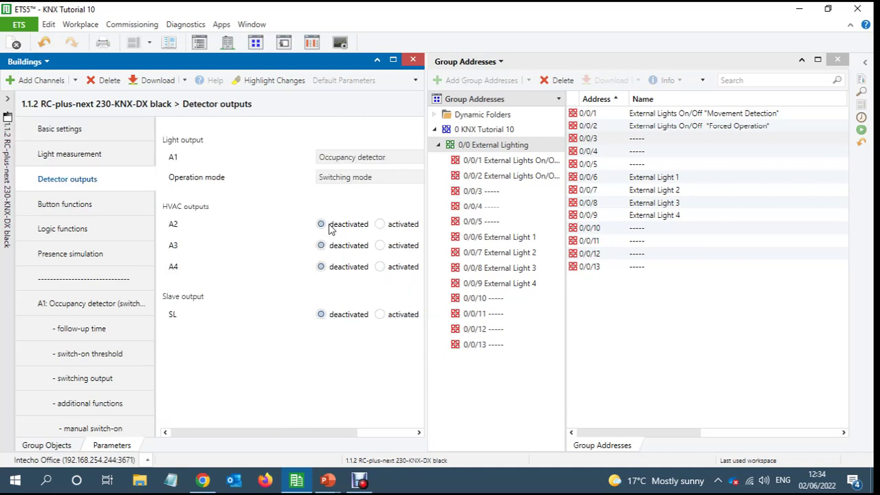
click(347, 158)
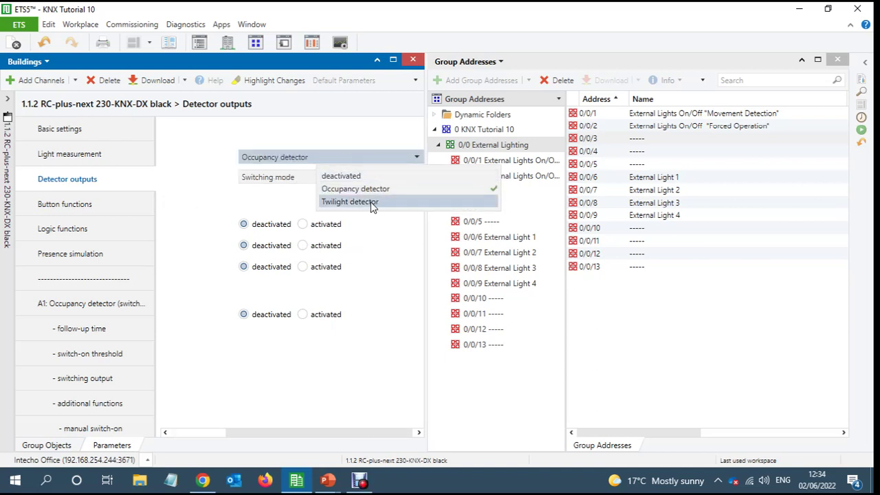
click(357, 204)
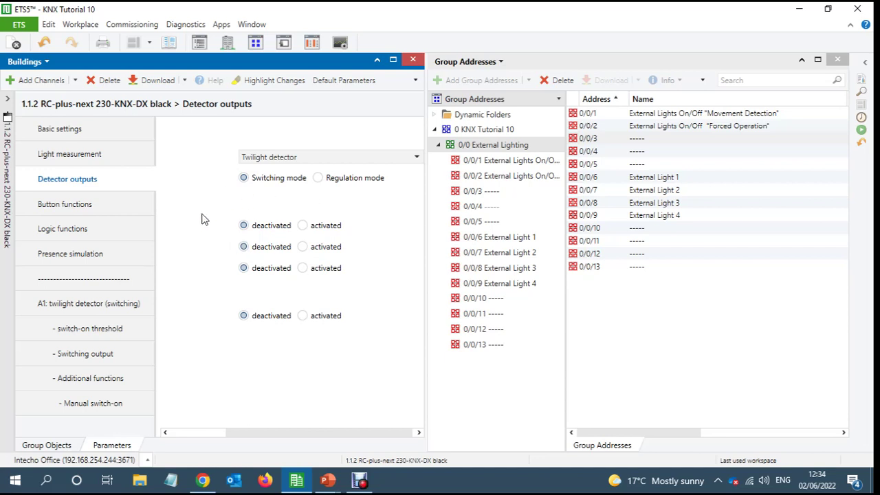
click(304, 227)
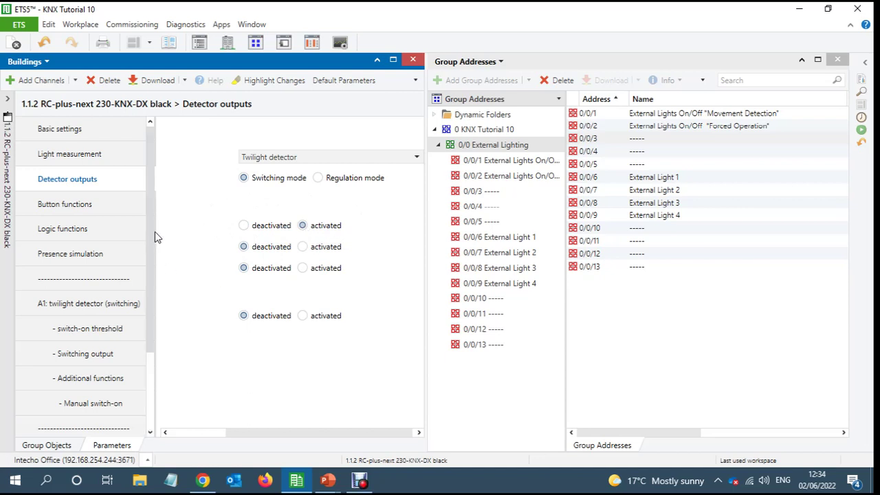
drag(152, 228, 157, 337)
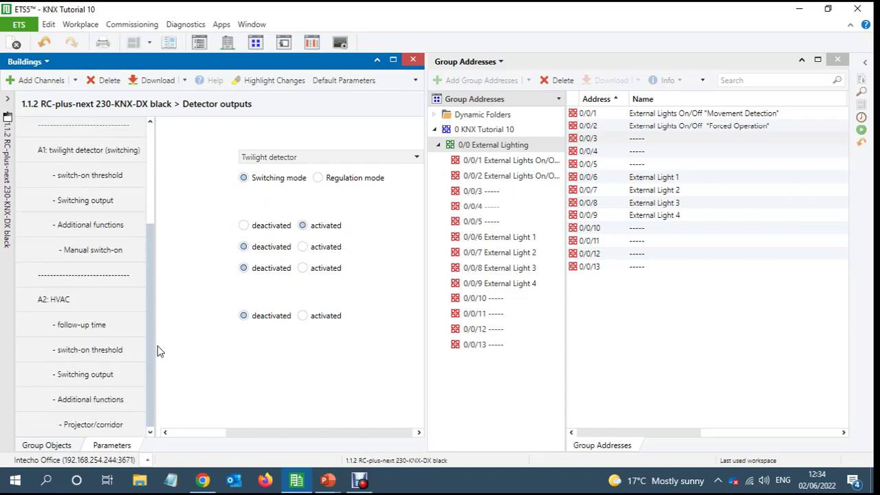
drag(269, 434, 179, 426)
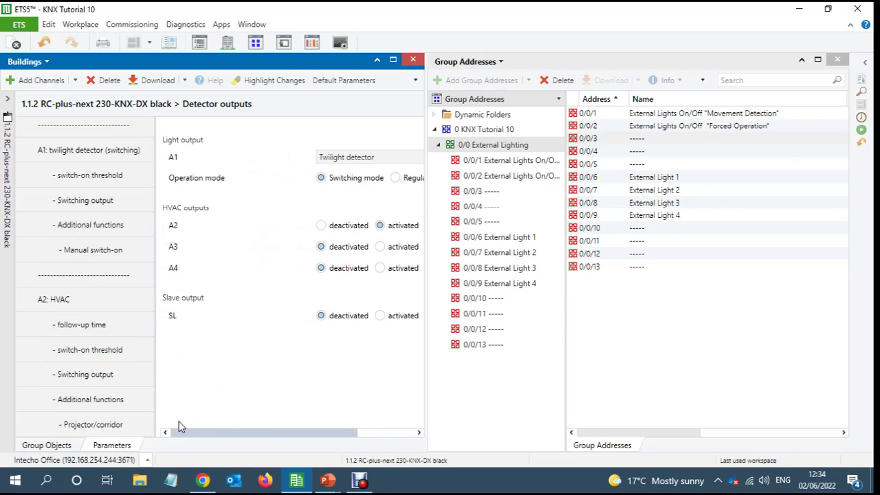
Step: Change the A2: HVAC follow-up time from 10 to 3 minutes
click(62, 303)
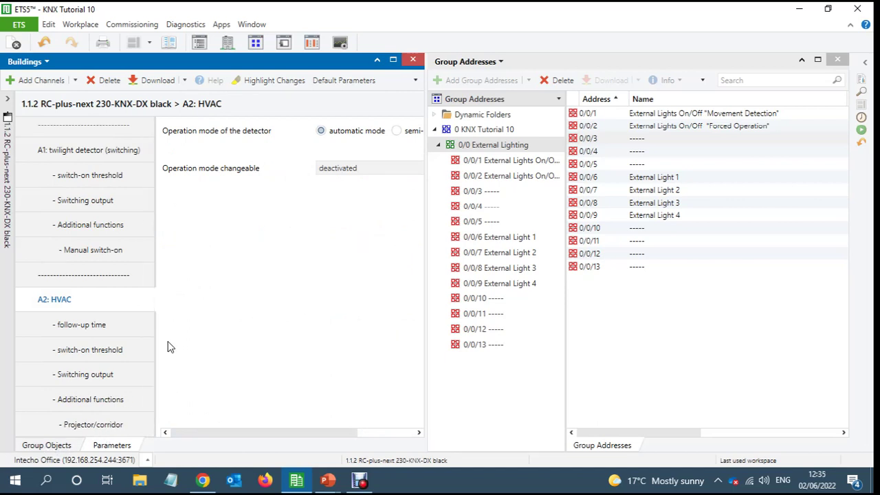
click(81, 350)
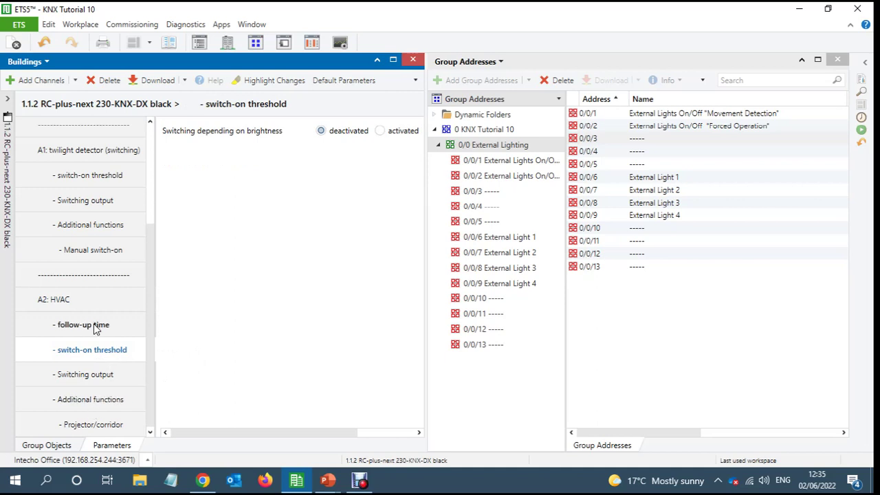
click(89, 328)
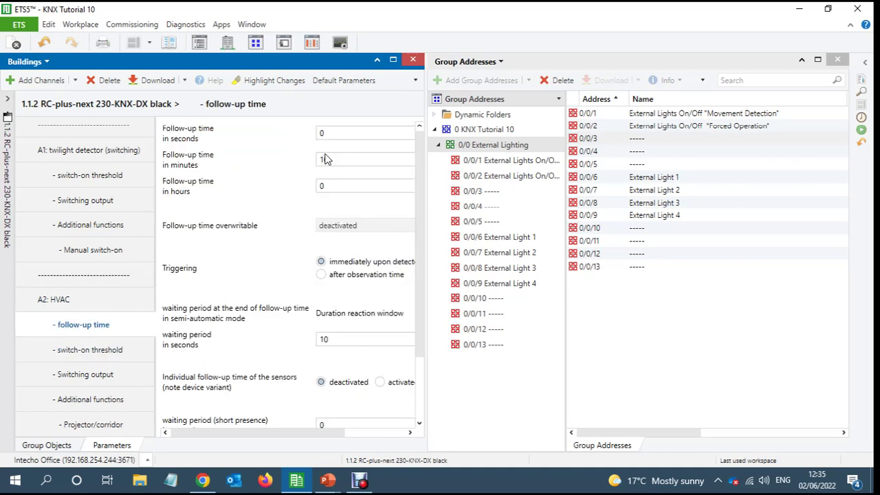
click(354, 160)
double_click(352, 160)
text(3)
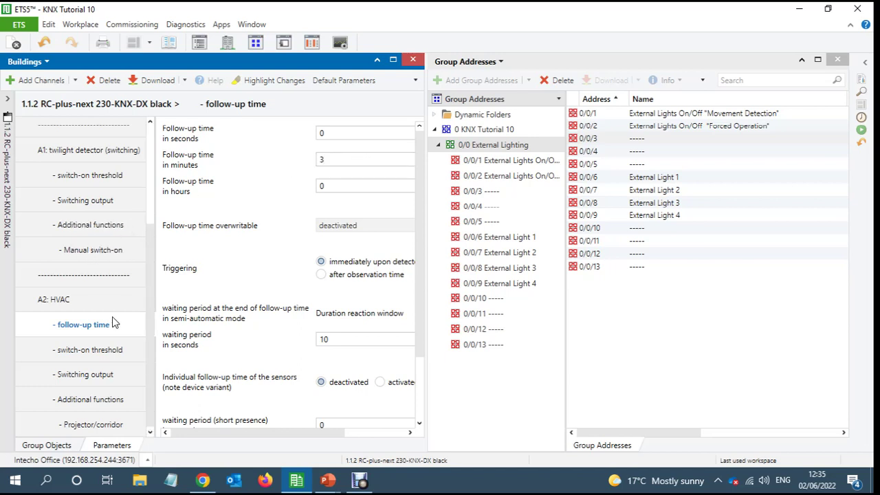
Step: Link detector object 52 A1: Output to group address 0/0/2 'Forced Operation'
click(51, 445)
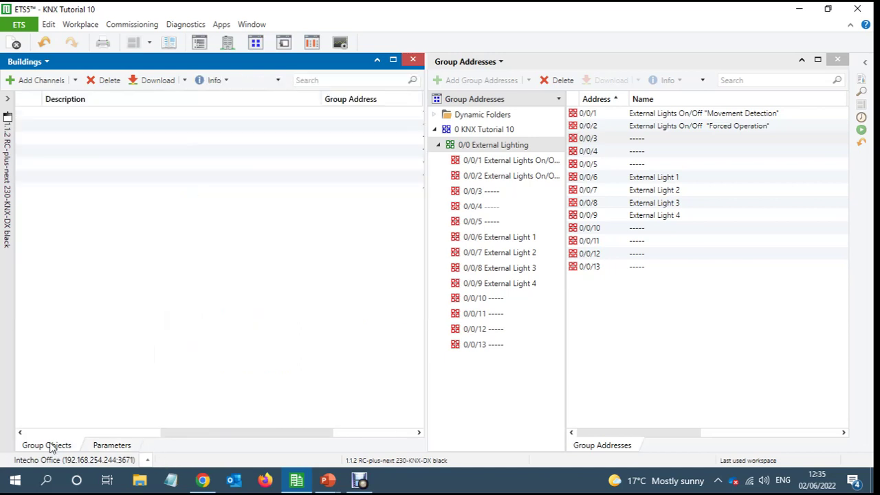
drag(192, 431, 39, 434)
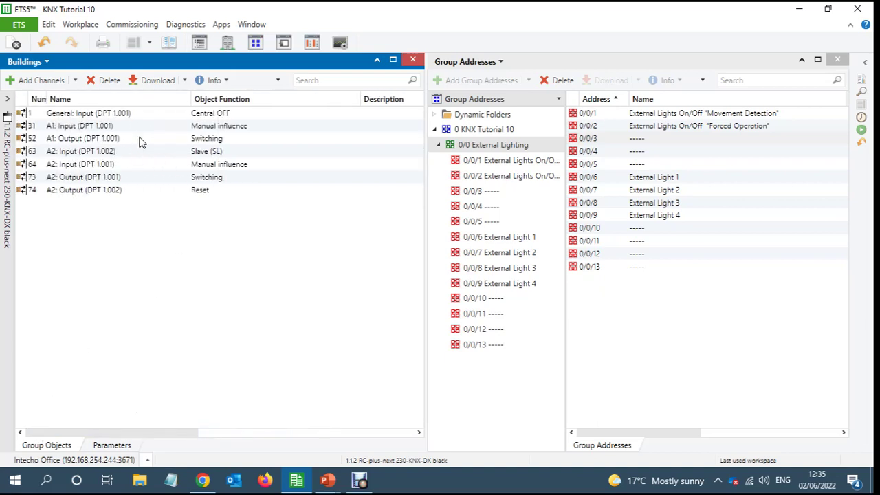
click(38, 140)
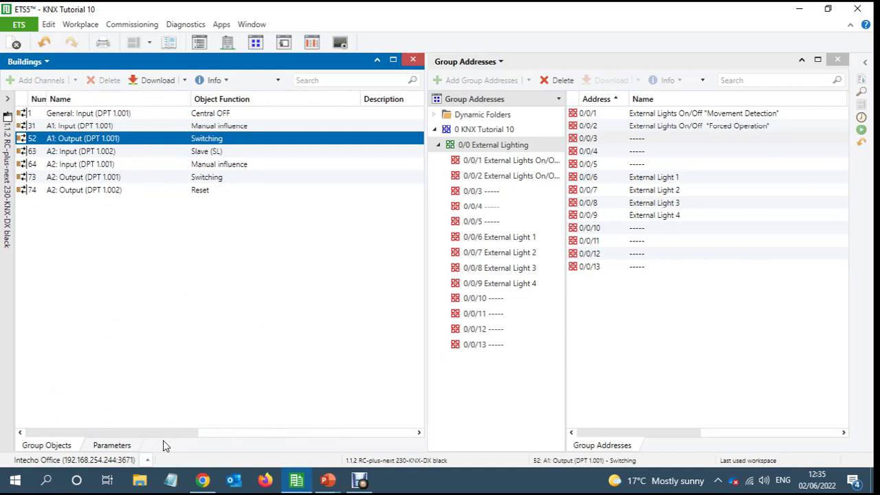
drag(156, 431, 349, 432)
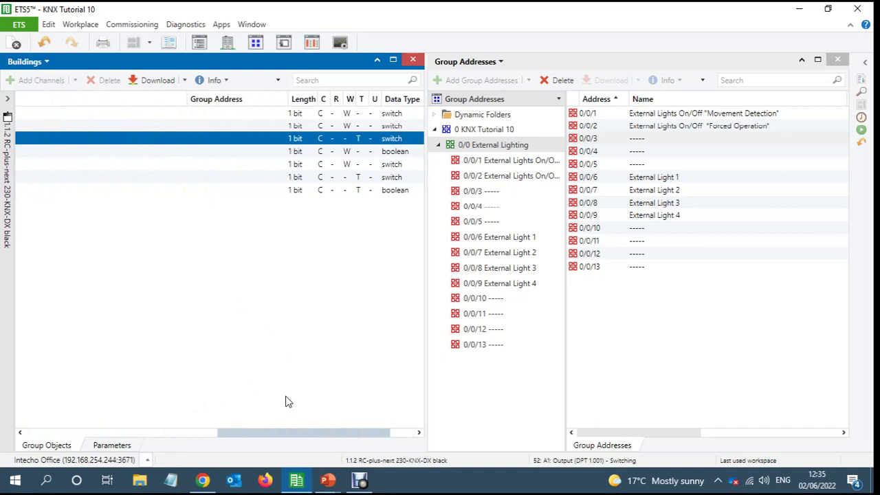
scroll(288, 402, left, 3)
scroll(296, 399, right, 2)
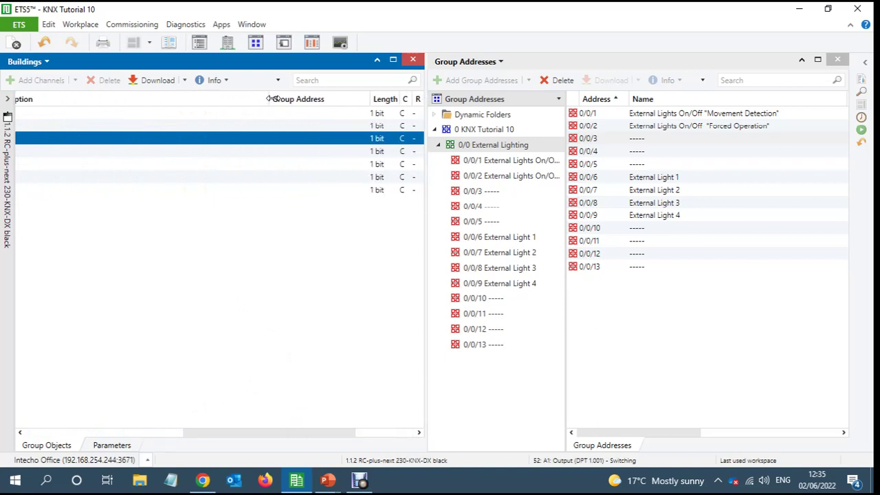
drag(273, 99, 105, 102)
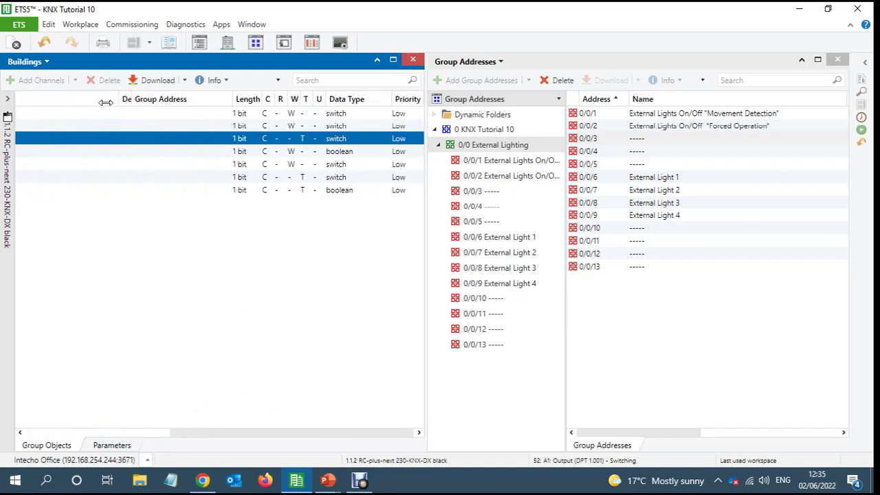
drag(252, 433, 144, 428)
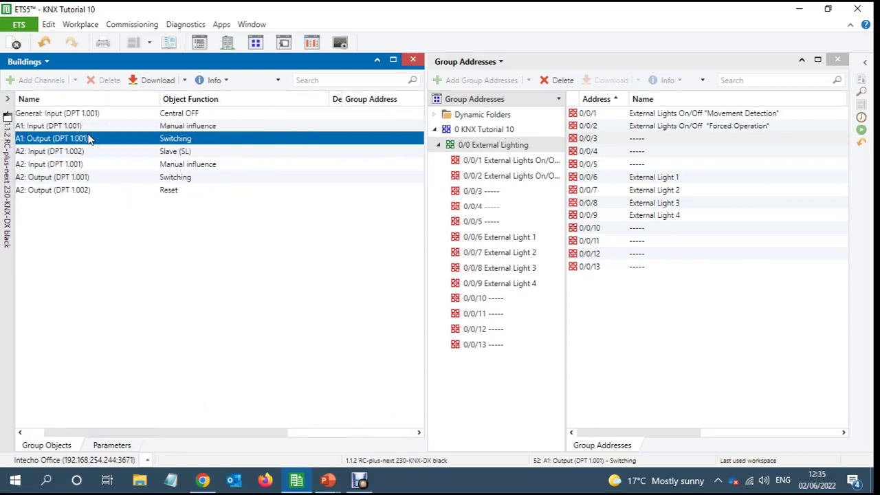
drag(90, 138, 730, 128)
drag(334, 99, 370, 99)
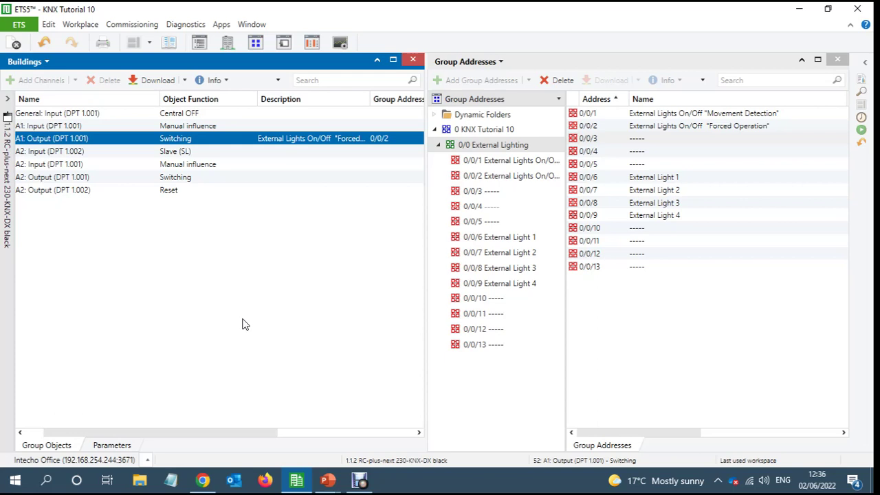
Step: Link detector object 73 A2: Output to group address 0/0/1 'Movement Detection'
click(103, 177)
drag(102, 180, 705, 119)
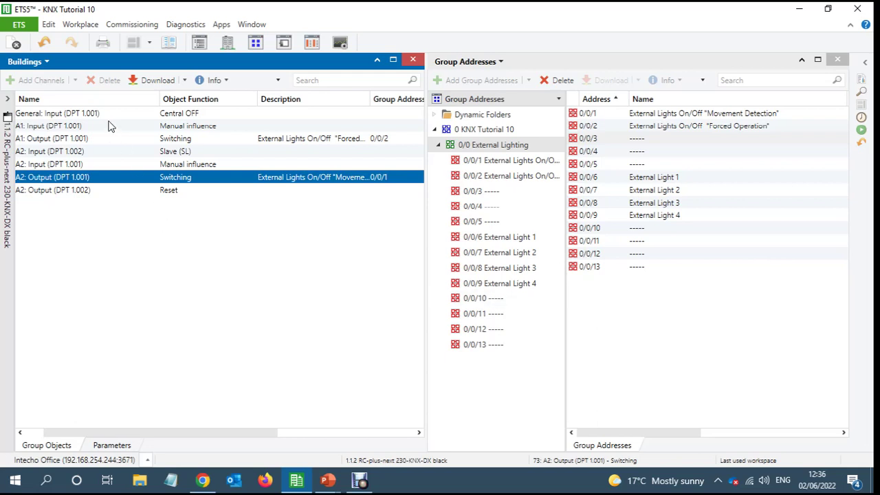
Step: Change the A1 twilight switch-on threshold from 500 to 5 lux, then pick group address 0/0/2 Forced Operation
click(105, 444)
click(88, 329)
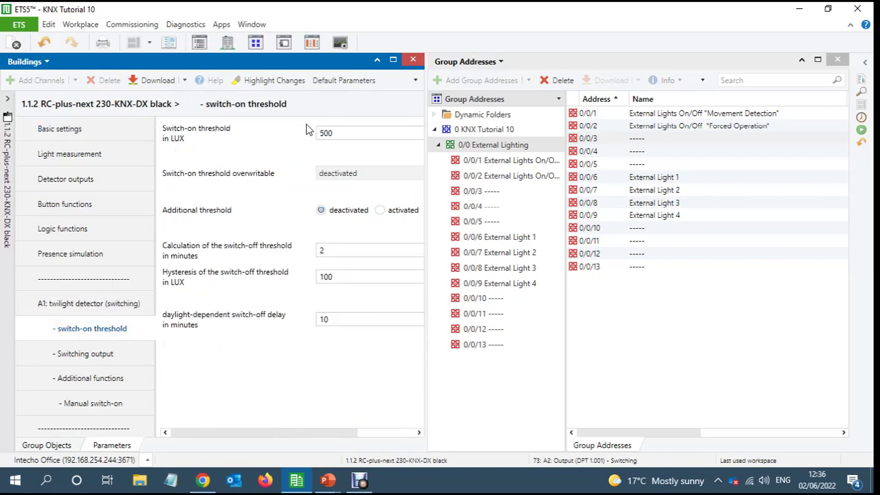
click(346, 133)
drag(314, 133, 349, 131)
text(5)
click(612, 128)
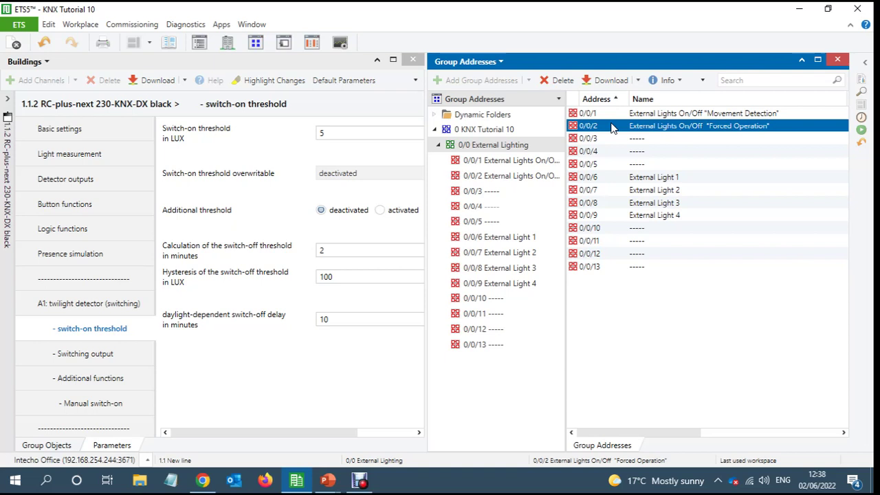
click(351, 460)
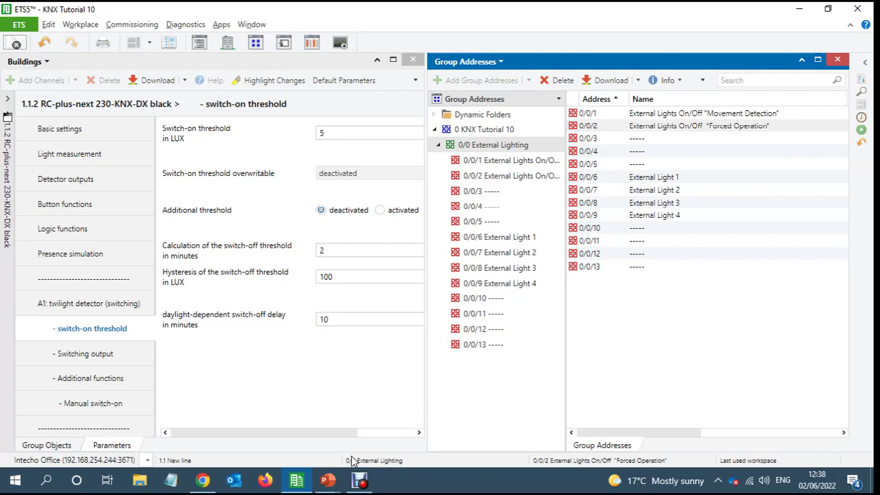
Step: Switch from ETS5 to the KNX Tutorial 10 PowerPoint presentation window
key(alt+Tab)
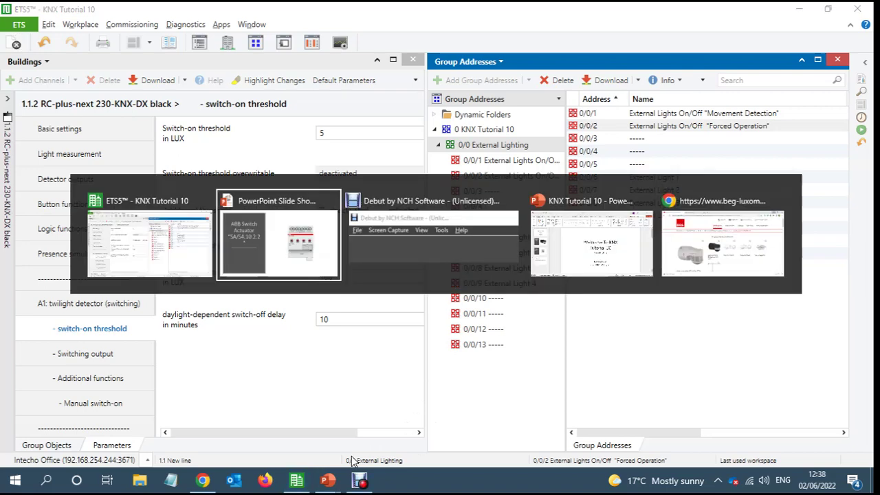
key(alt+Tab)
key(alt+Tab)
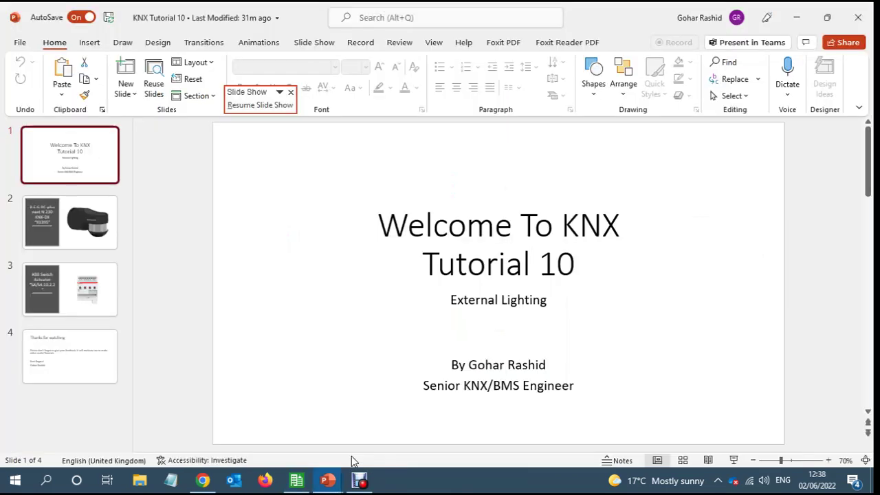
key(alt+Tab)
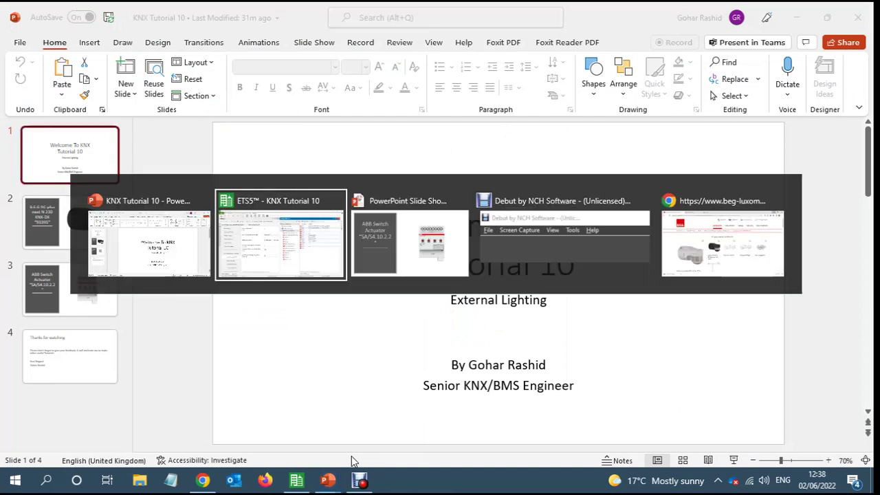